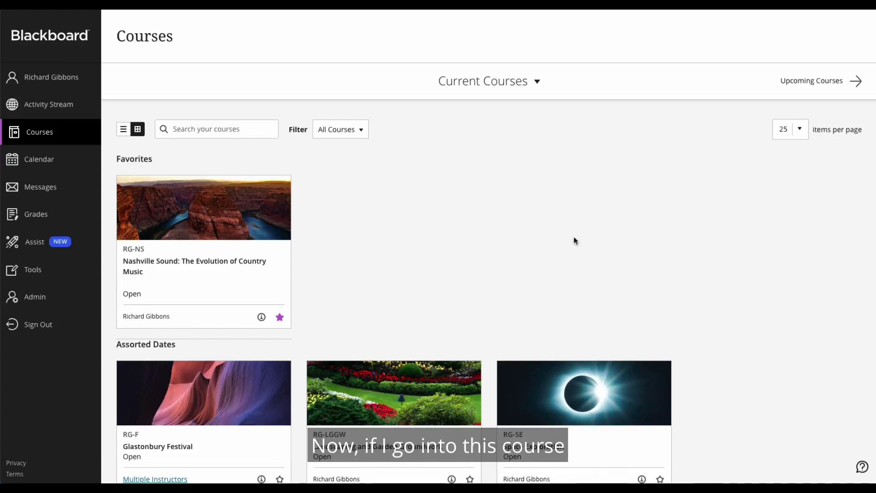
Open the Nashville Sound course's display settings and choose Unsplash stock images for the course image.
left_click(253, 227)
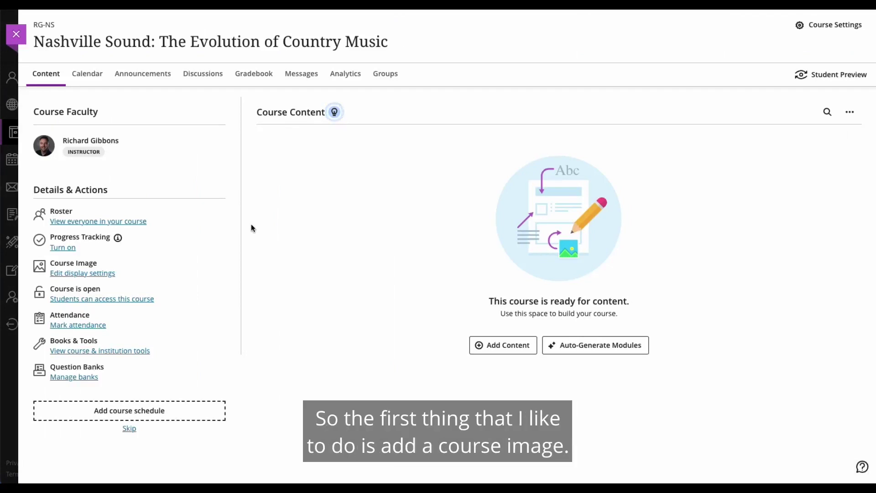
left_click(75, 278)
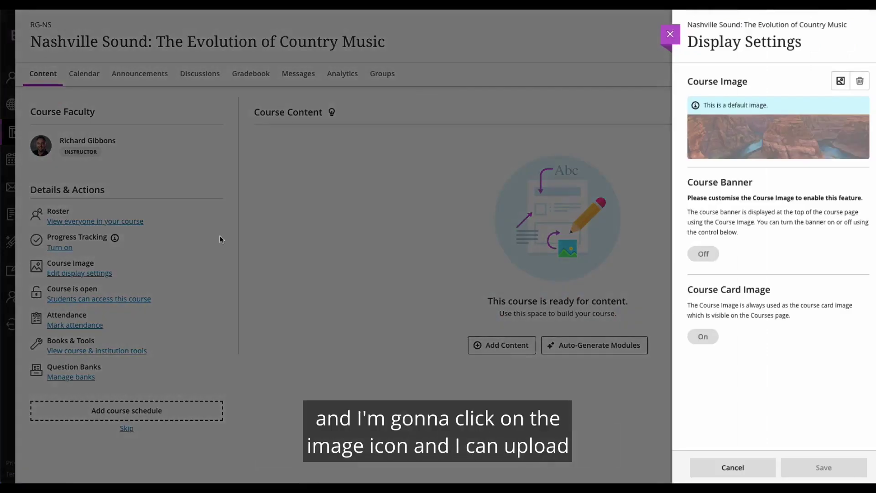
left_click(841, 81)
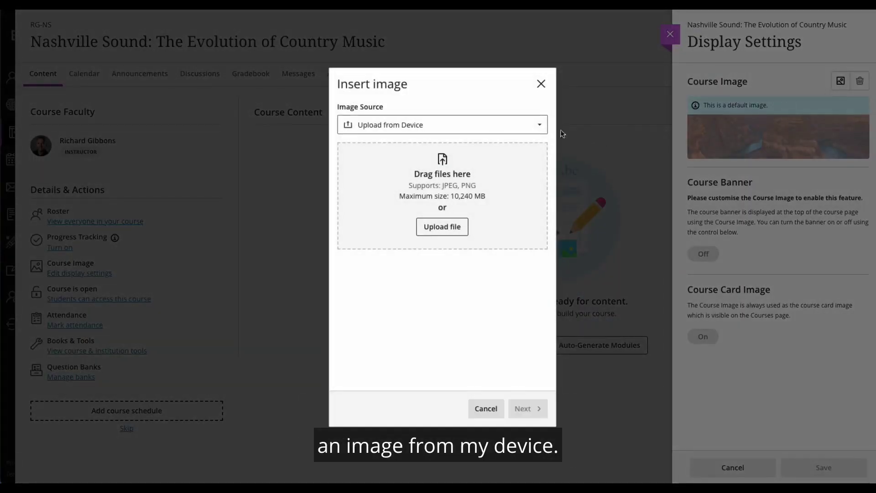
left_click(449, 125)
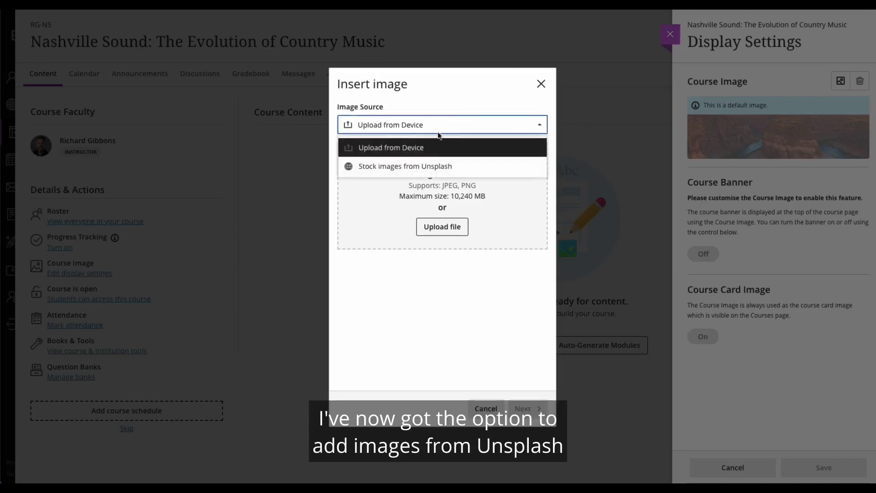
left_click(392, 169)
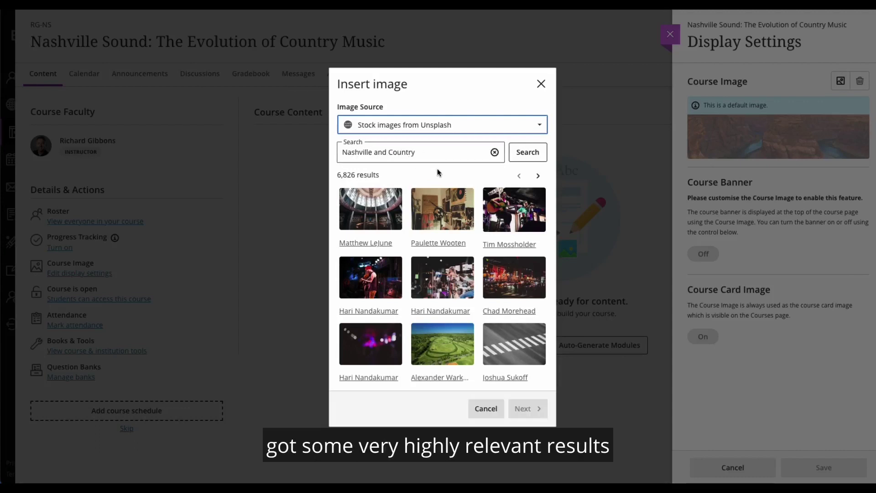
Page through the Unsplash results and select the performing guitarist photo for cropping.
left_click(538, 177)
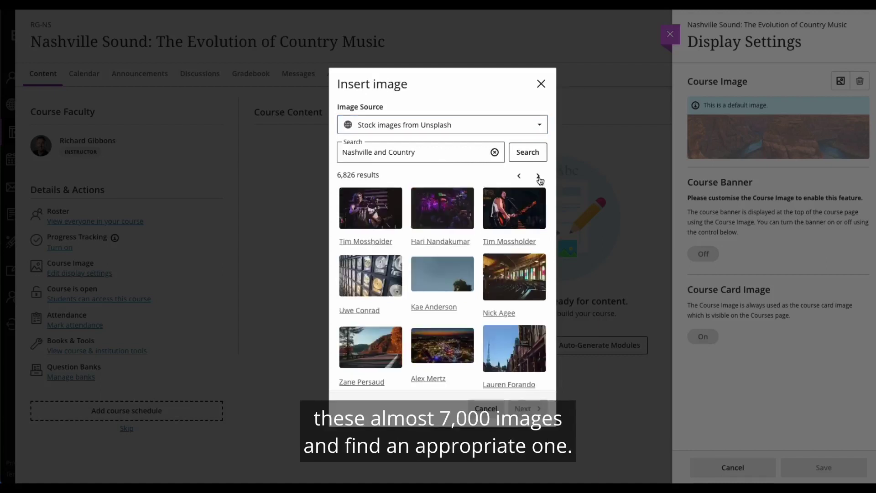
left_click(539, 177)
left_click(519, 177)
left_click(516, 222)
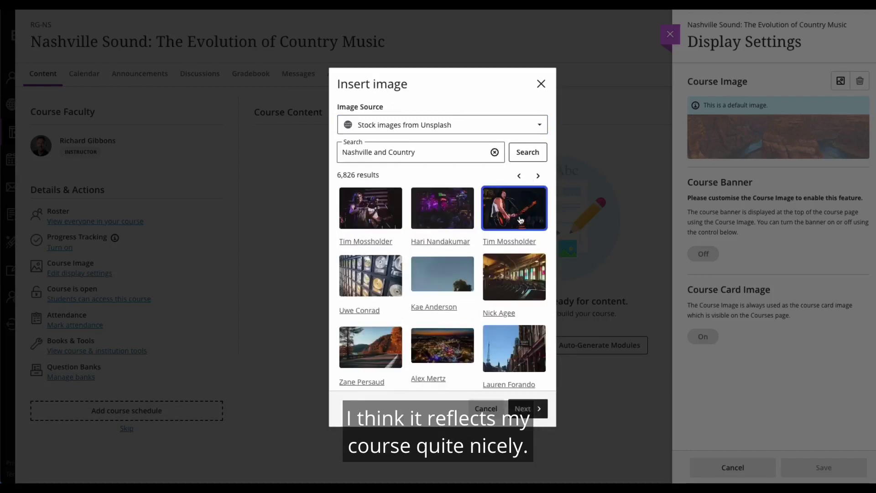
left_click(524, 409)
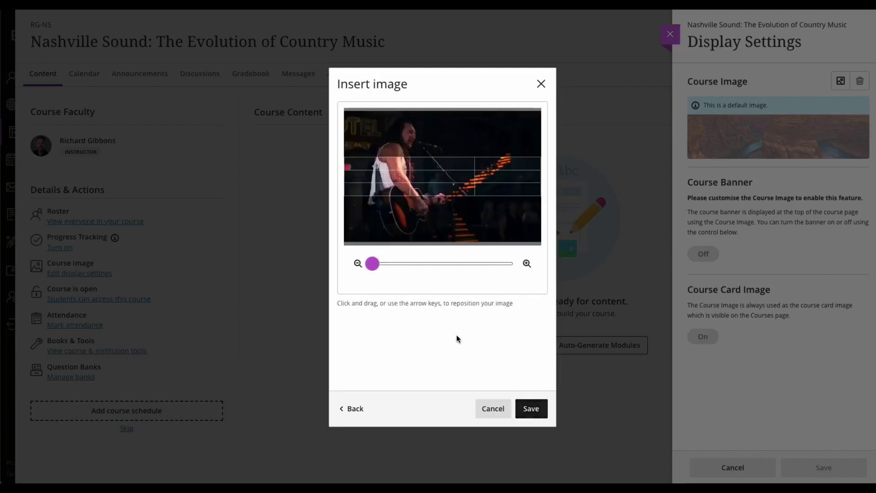
Zoom in and shift the guitarist photo up in the crop frame, then save it as the course image and banner.
mouse_move(371, 263)
left_mouse_down()
mouse_move(401, 267)
mouse_move(378, 263)
left_mouse_up()
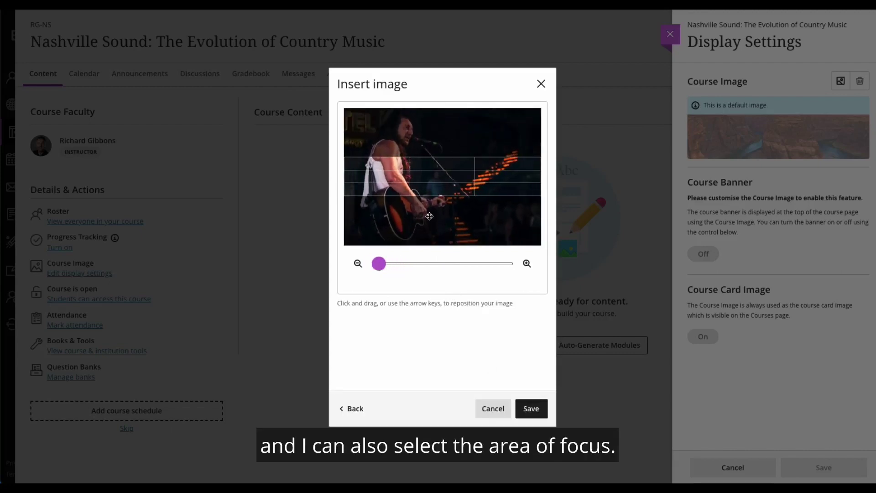
mouse_move(429, 216)
left_mouse_down()
mouse_move(427, 199)
mouse_move(427, 209)
left_mouse_up()
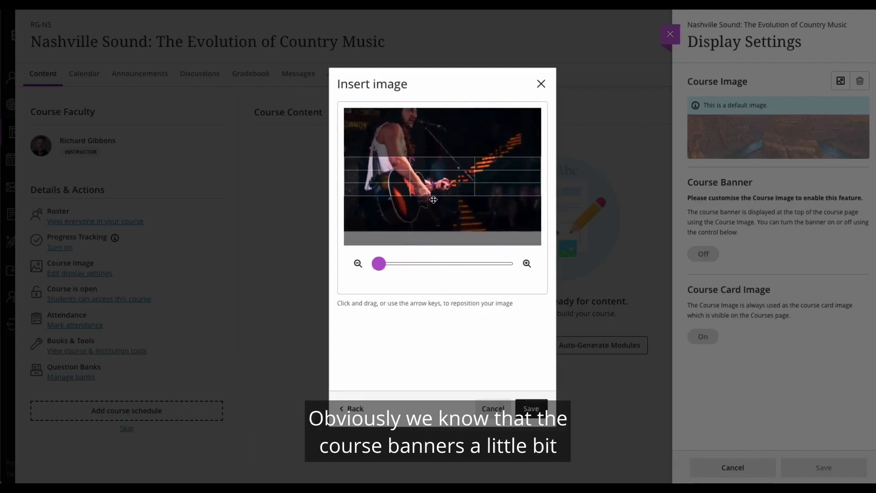
left_click_drag(378, 268, 375, 268)
left_click_drag(441, 215, 440, 204)
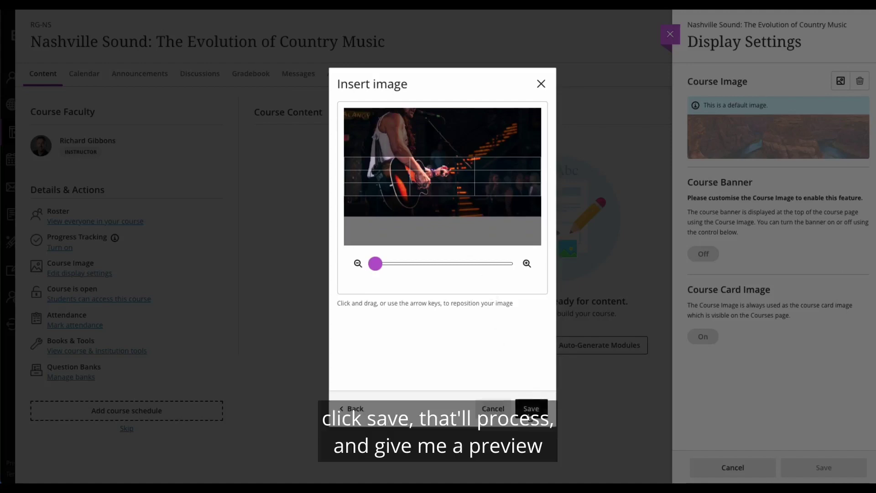
left_click(532, 409)
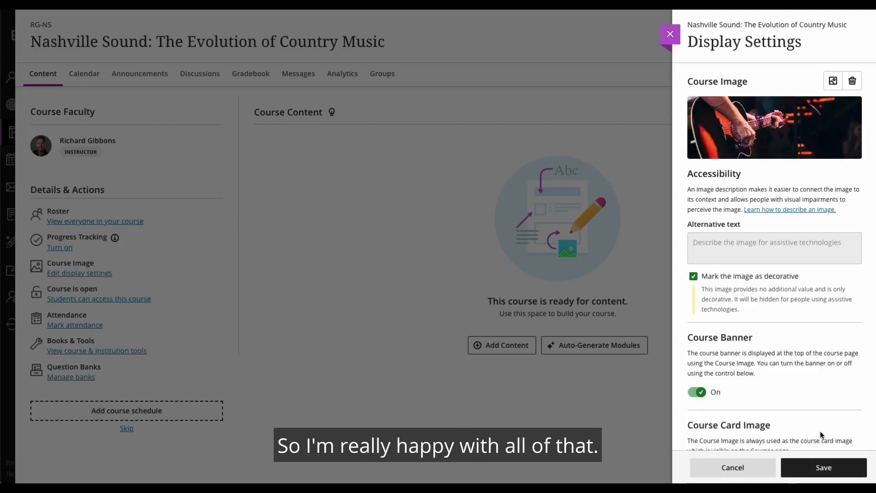
left_click(827, 469)
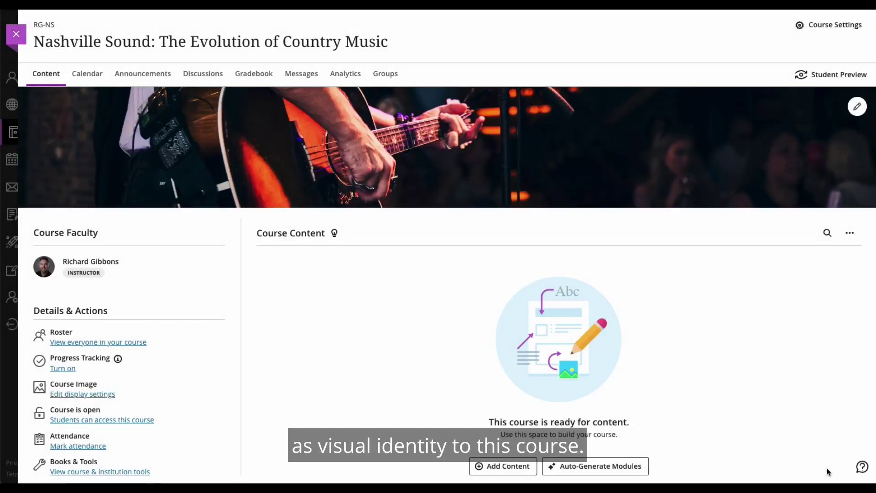
Check the course card, reopen Nashville Sound, and glance at the empty Course Content's add-content options.
left_click(16, 35)
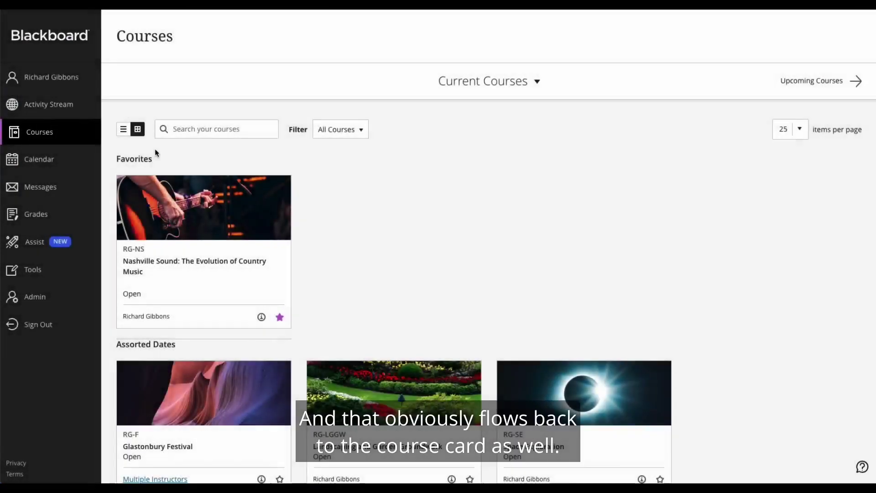
left_click(204, 233)
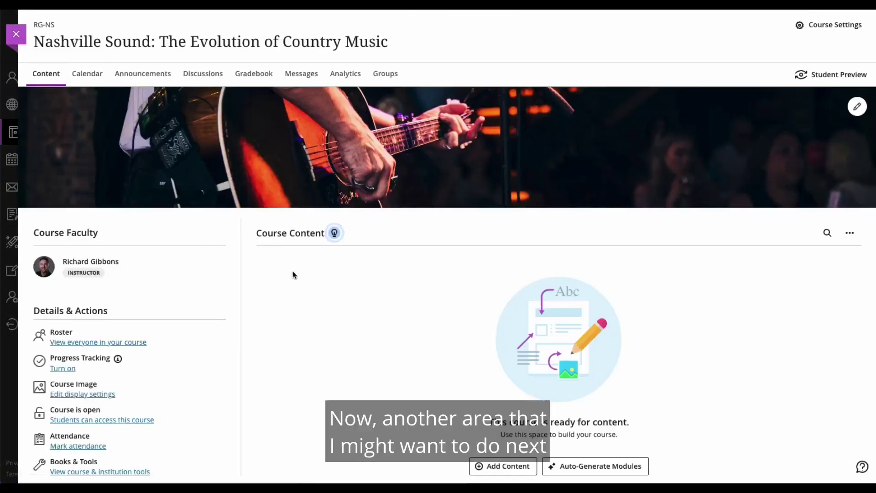
scroll(294, 273, "down", 3)
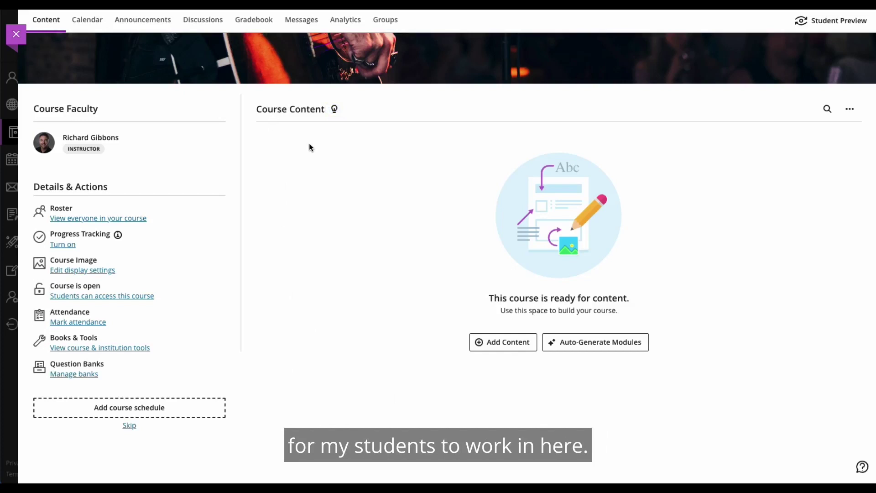
left_click(482, 343)
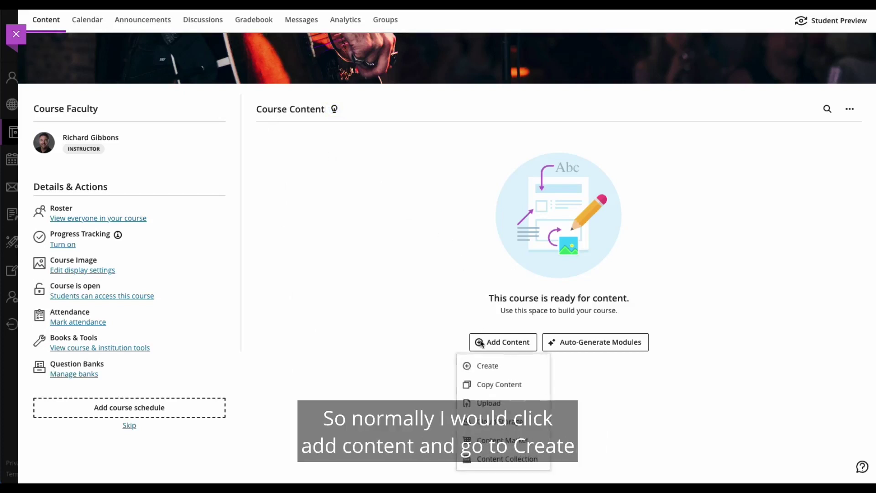
left_click(355, 329)
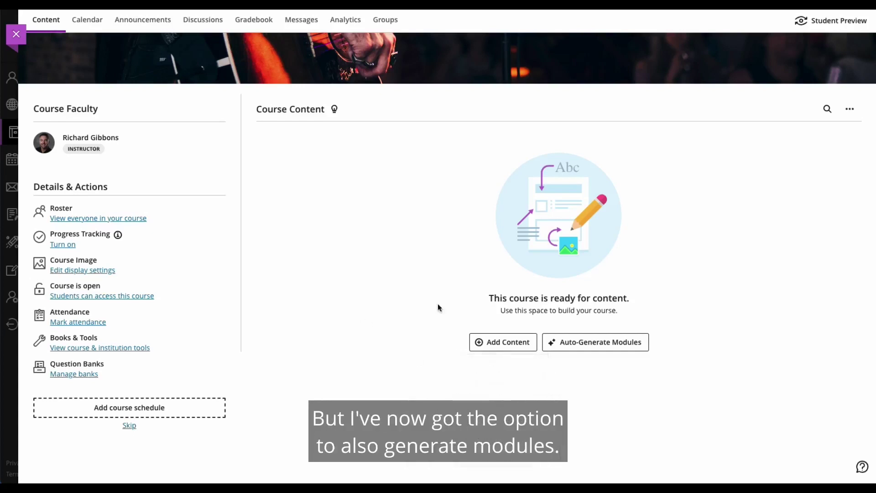
Auto-generate learning modules for the course with the title prefix left as None.
left_click(575, 349)
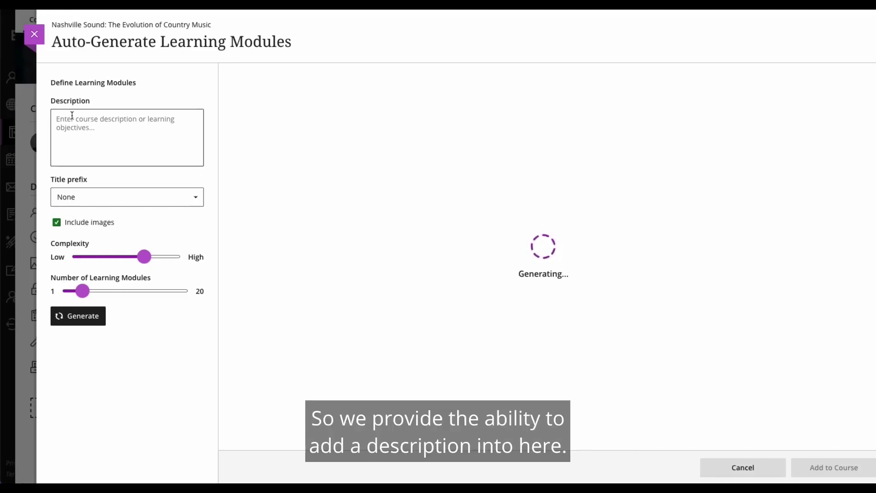
left_click(85, 125)
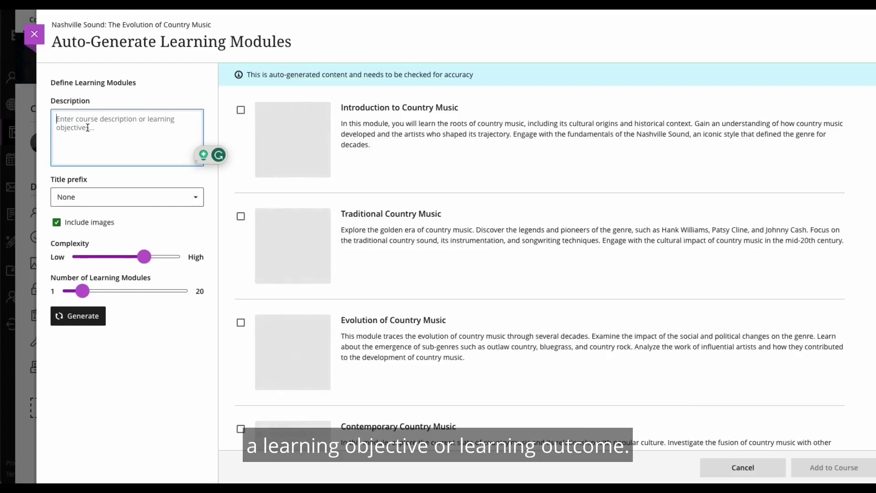
left_click(141, 200)
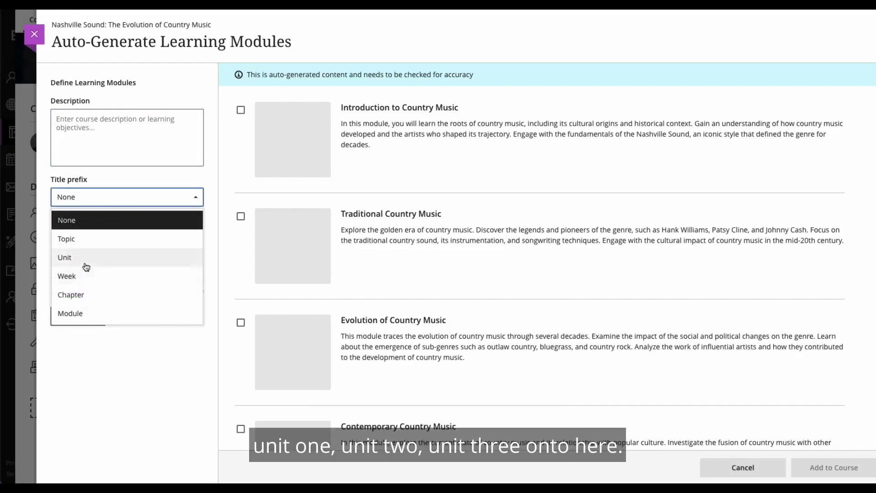
left_click(110, 197)
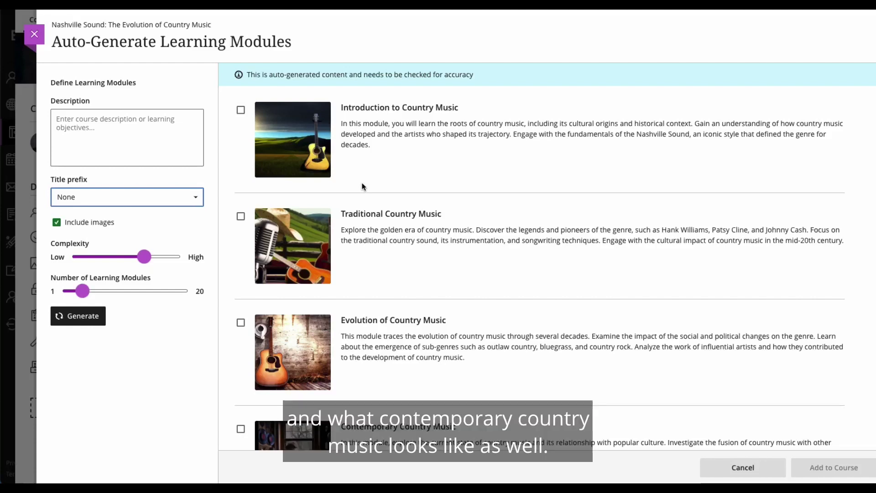
Select the Introduction, Traditional, Evolution and Contemporary Country Music modules.
left_click(240, 110)
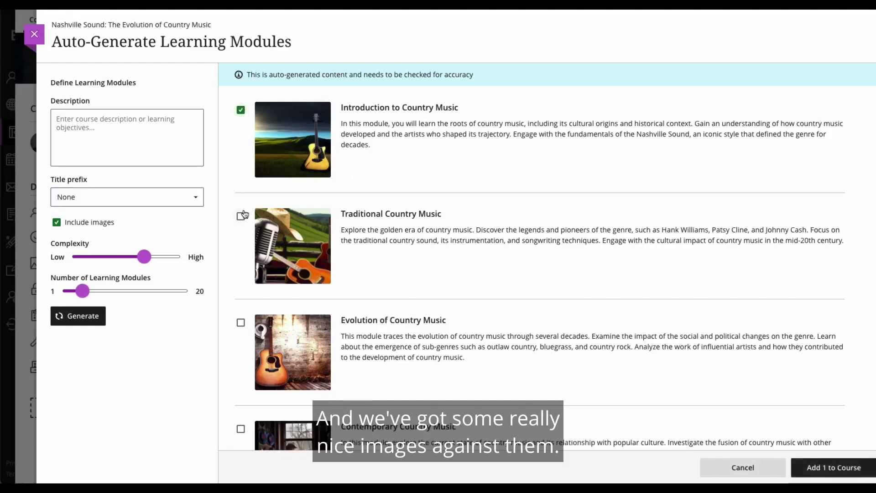
left_click(241, 216)
left_click(241, 322)
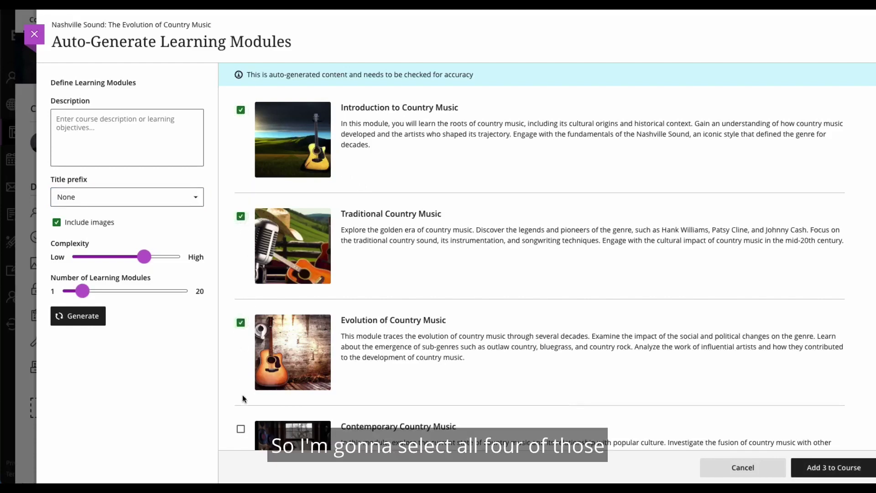
left_click(241, 429)
Add the four modules to the course and edit the Introduction to Country Music module.
left_click(831, 467)
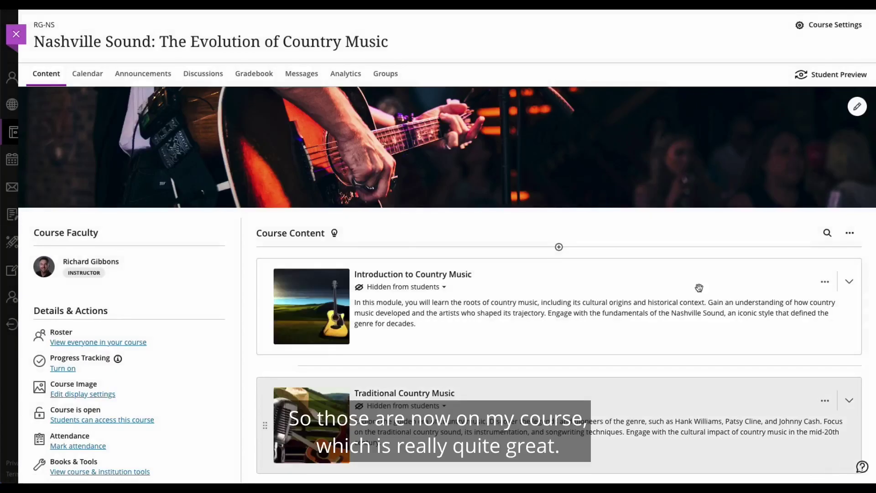
scroll(502, 280, "down", 5)
scroll(501, 281, "up", 5)
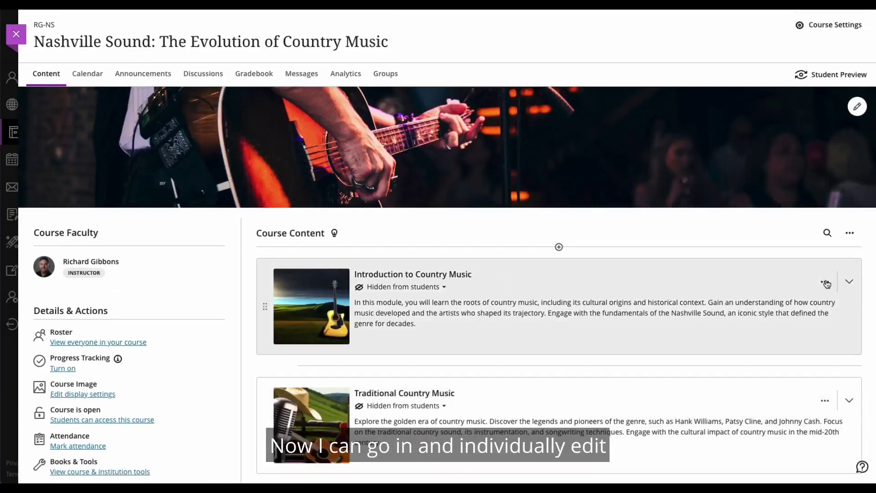
left_click(825, 282)
left_click(752, 300)
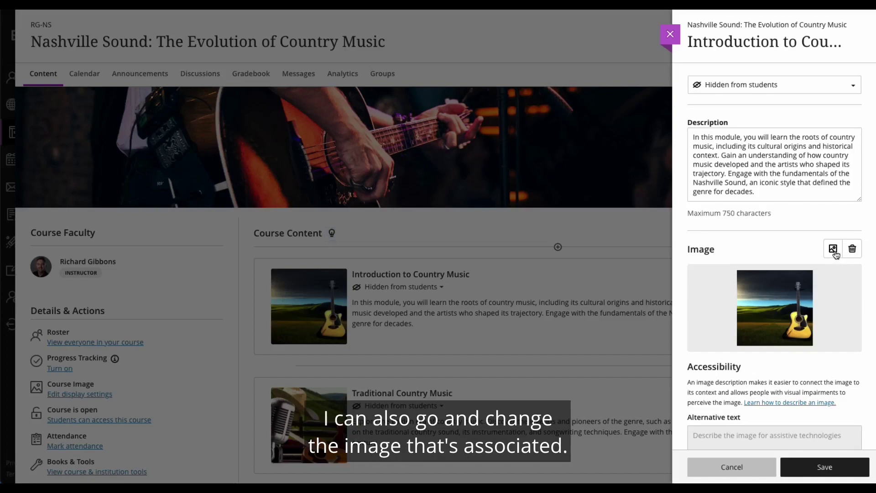
Generate AI images for the module and pick the guitars-beside-an-armchair picture for cropping.
left_click(833, 249)
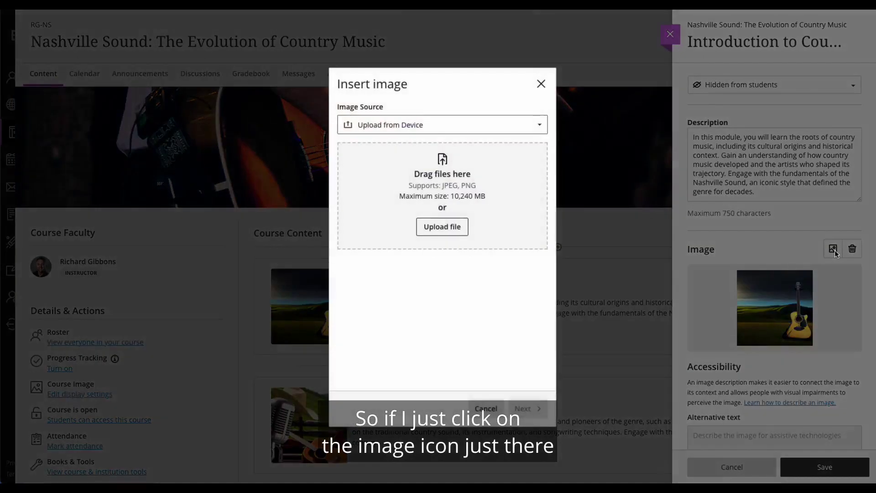
left_click(440, 127)
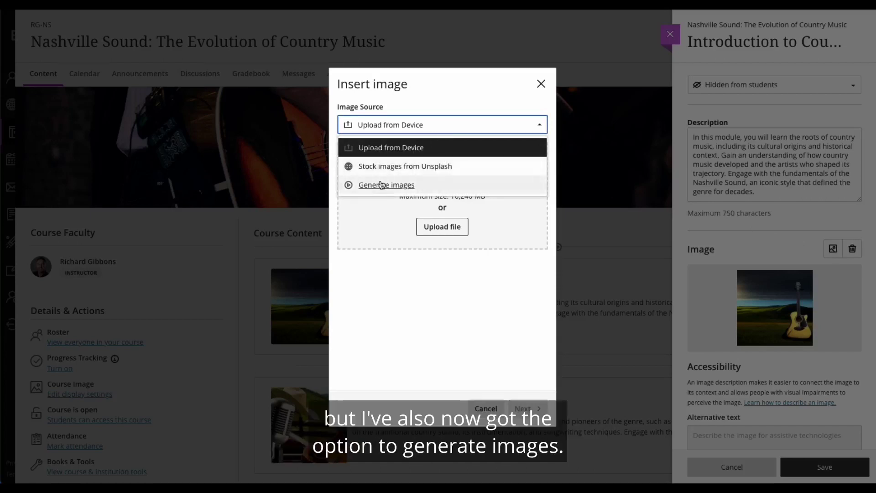
left_click(376, 186)
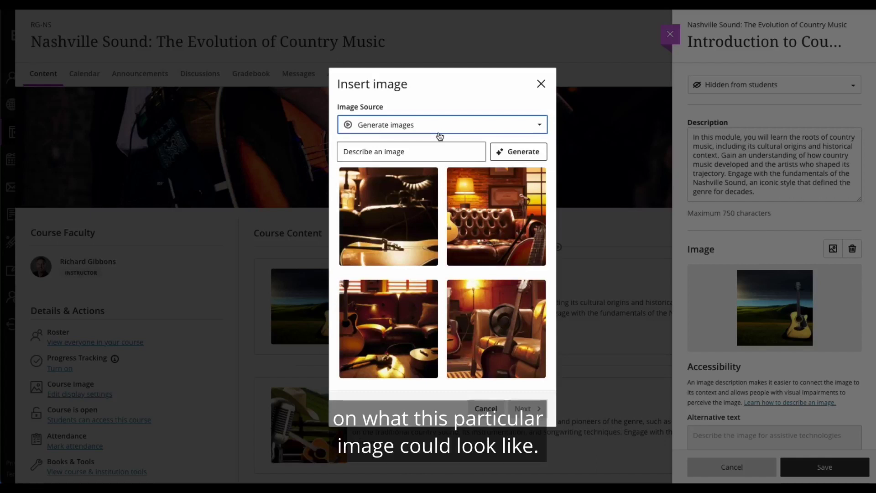
left_click(497, 319)
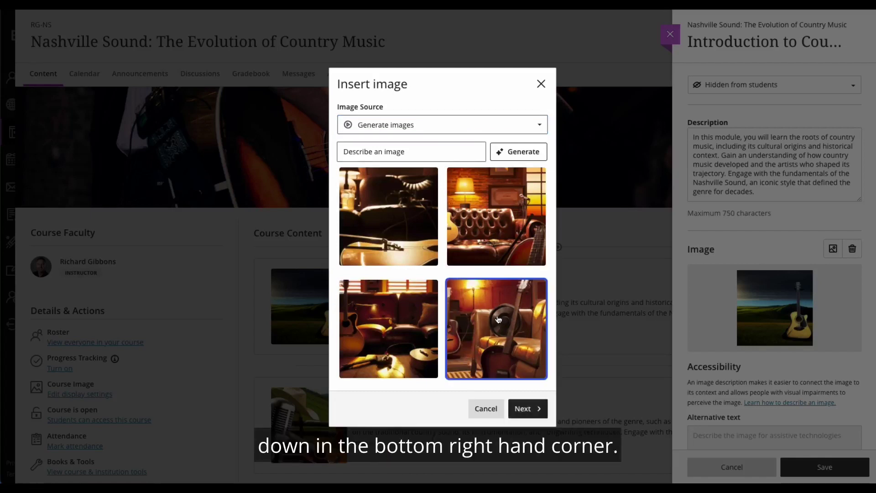
left_click(527, 412)
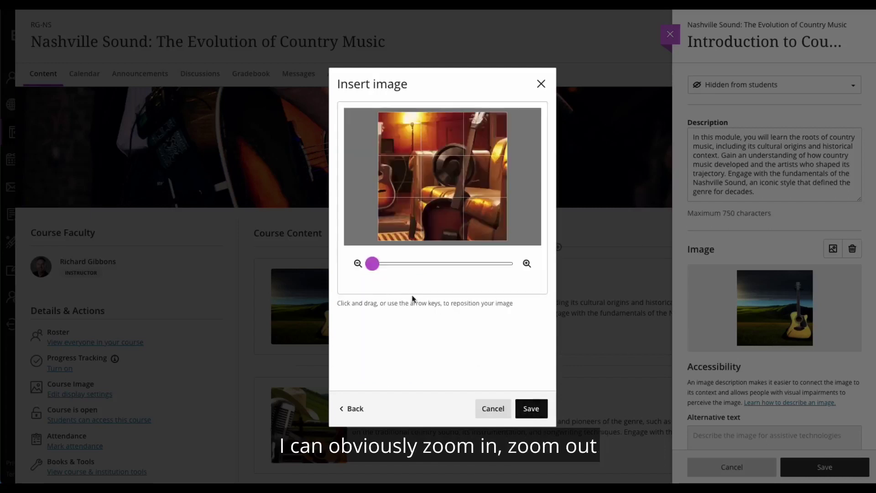
Zoom in and reframe the image on the guitars, then save it to the Introduction module.
left_click_drag(371, 264, 400, 264)
left_click_drag(456, 212, 487, 195)
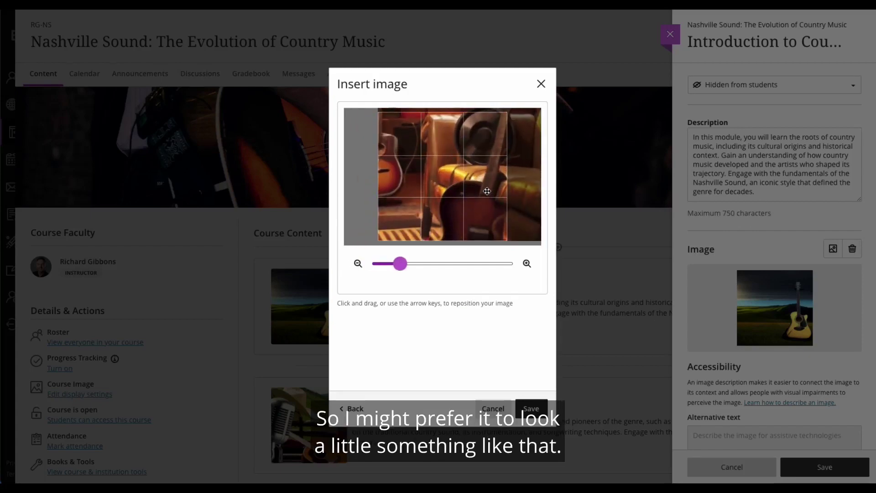
left_click(532, 410)
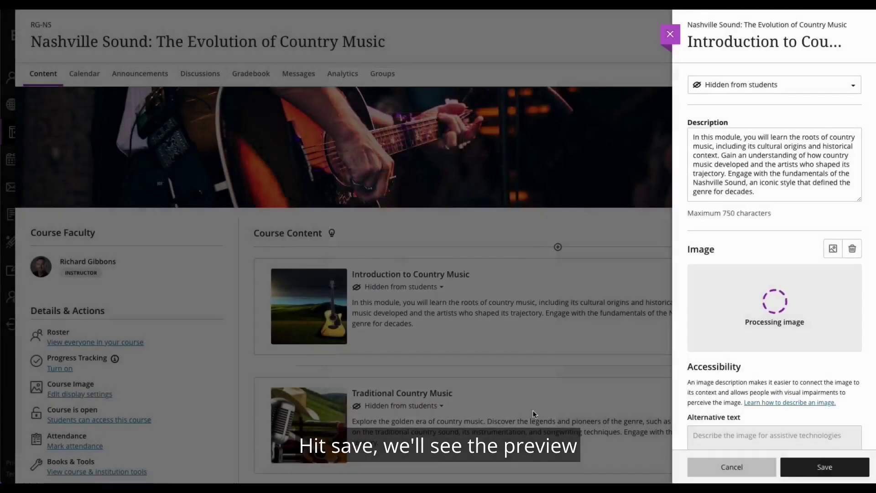
scroll(752, 333, "down", 2)
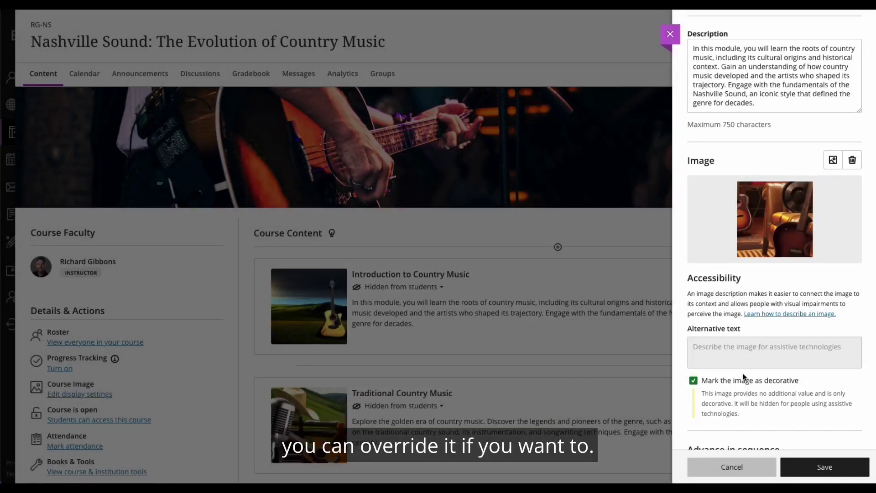
left_click(814, 474)
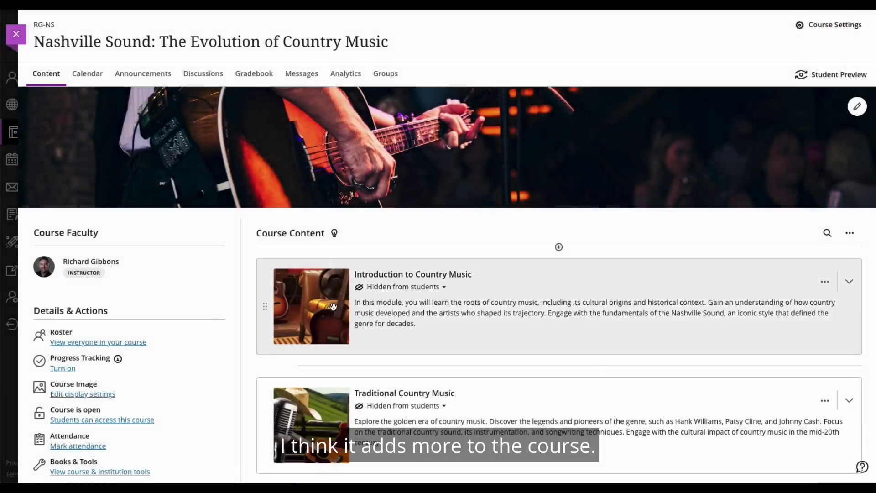
Scroll to the bottom of the Introduction to Country Music lesson and start generating a question bank.
scroll(336, 307, "down", 2)
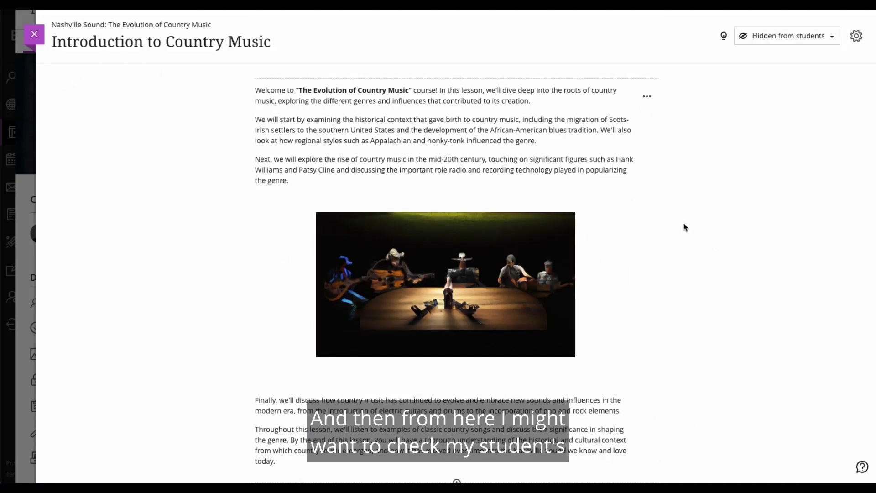
scroll(684, 223, "down", 1)
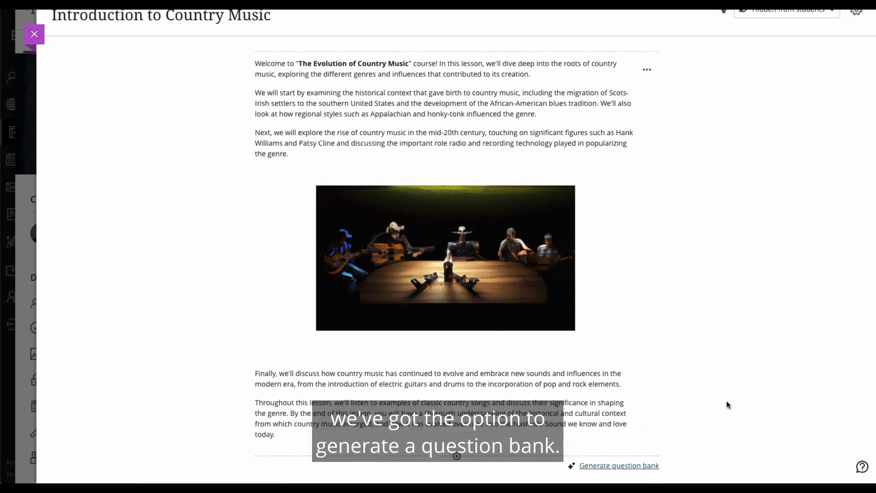
left_click(637, 466)
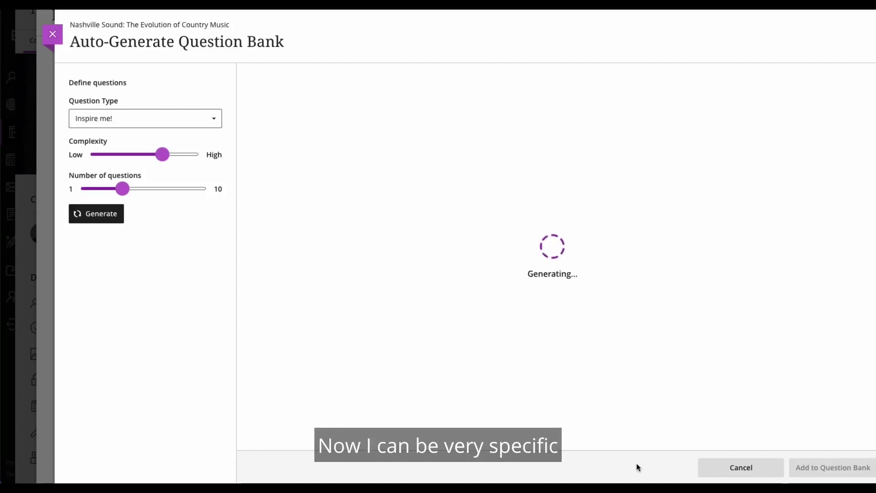
Generate 4 questions of the Inspire me! type from the lesson text.
left_click(213, 119)
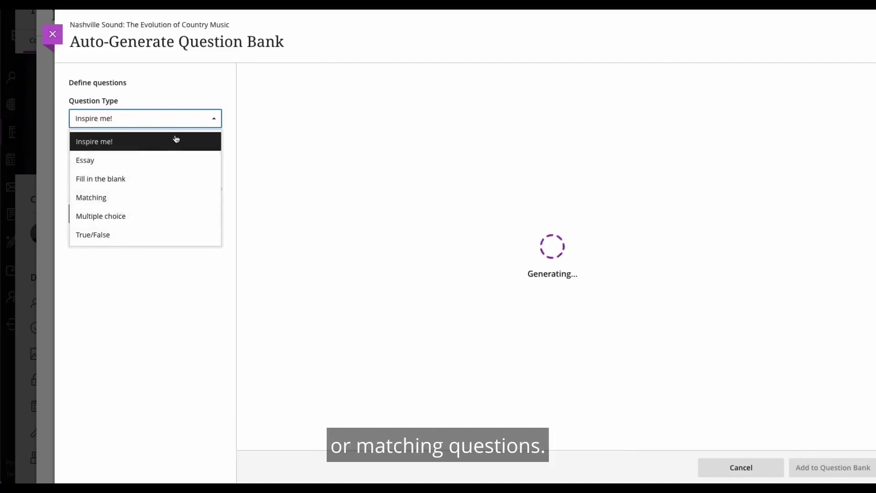
left_click(214, 120)
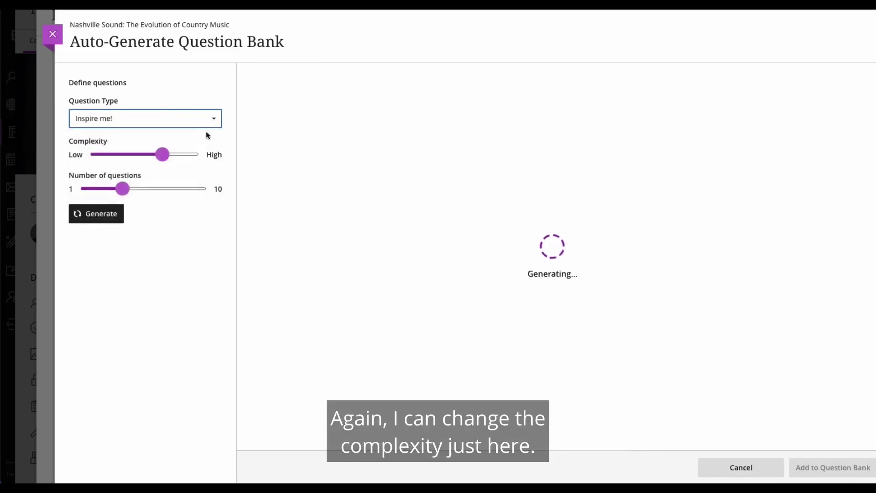
left_click(166, 158)
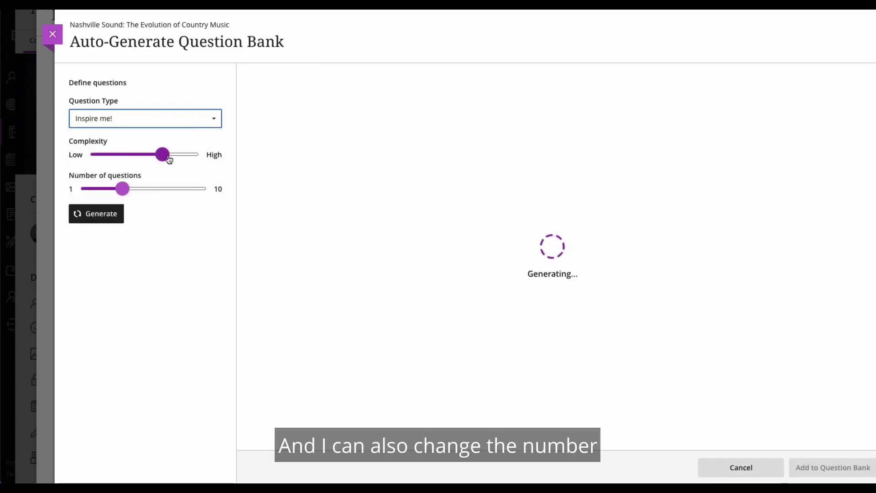
left_click(129, 189)
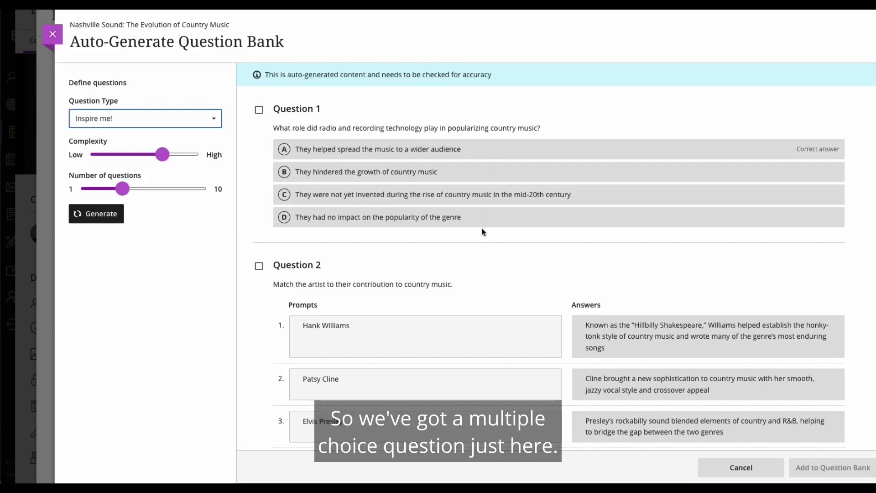
Review the generated questions, including Question 4's example response and the accuracy warning.
scroll(481, 235, "down", 3)
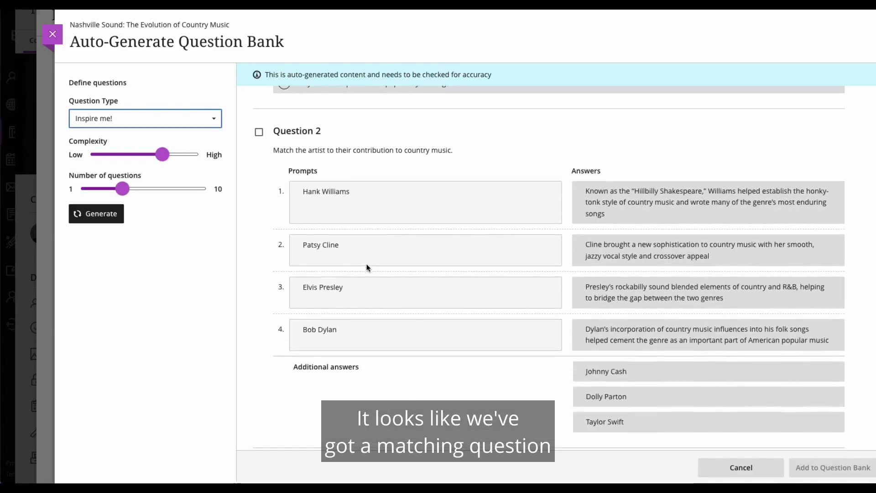
scroll(372, 272, "down", 7)
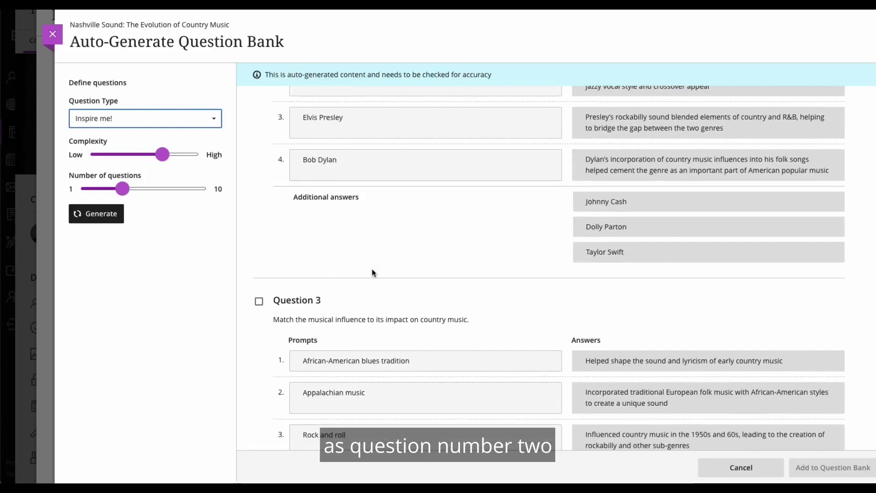
scroll(382, 269, "down", 2)
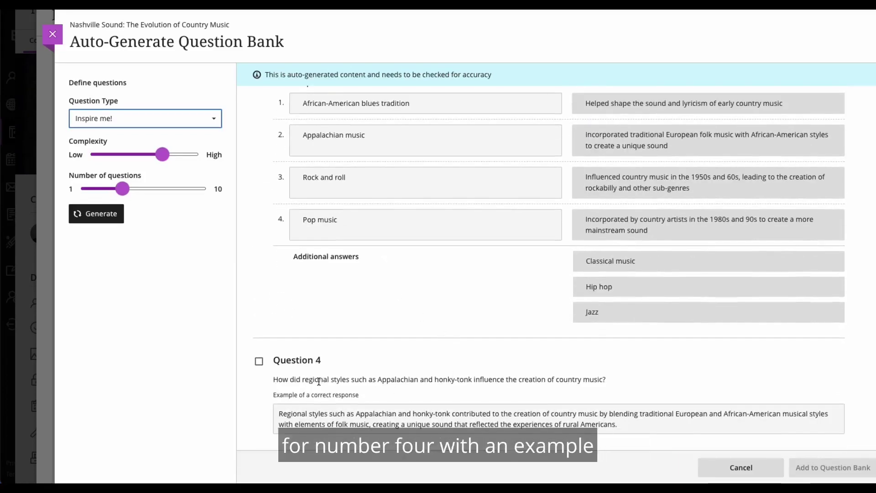
left_click_drag(319, 380, 429, 381)
left_click_drag(301, 414, 657, 423)
left_click(657, 423)
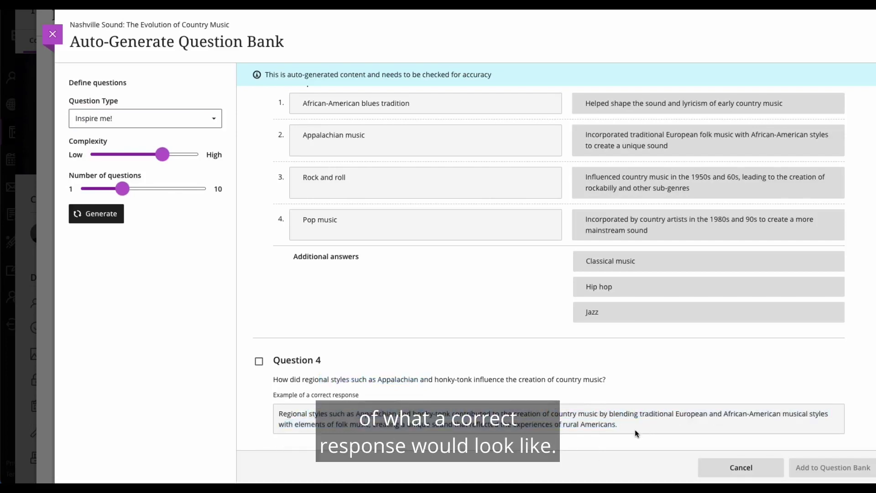
scroll(593, 401, "up", 7)
scroll(574, 392, "up", 5)
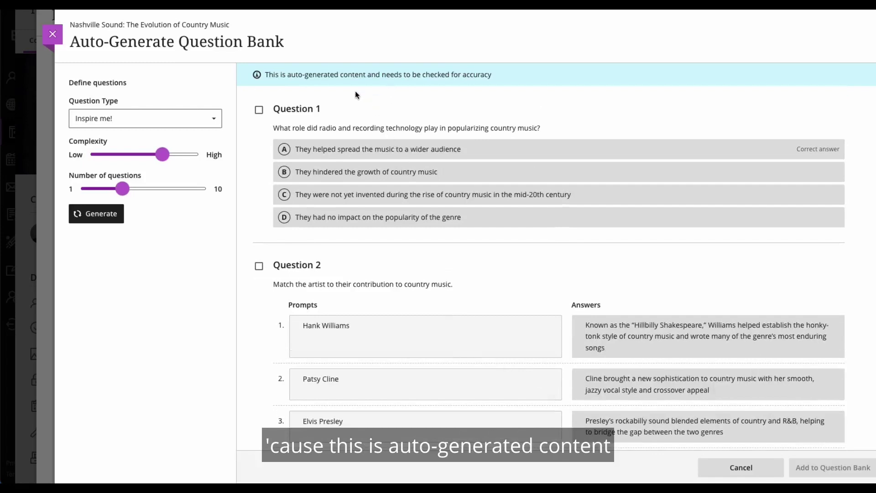
left_click_drag(480, 75, 377, 75)
left_click(341, 87)
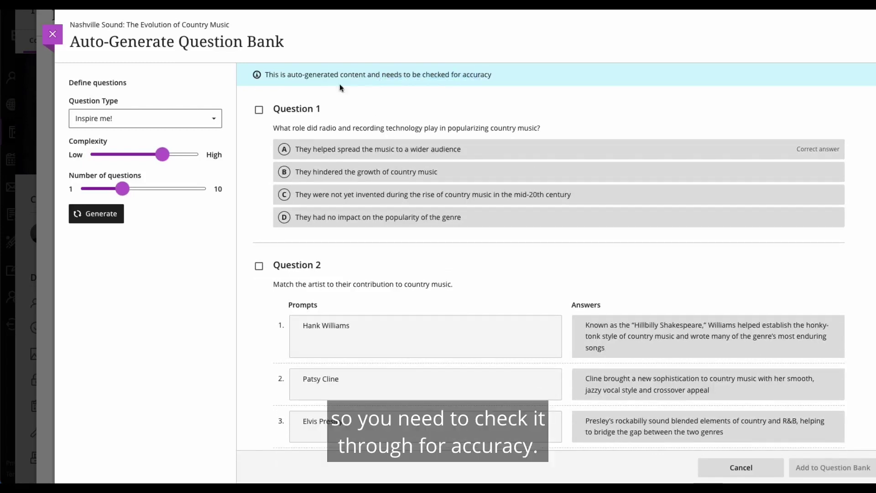
Tick Questions 1 through 4 and add all four to a new question bank.
left_click(258, 110)
left_click(259, 266)
scroll(260, 266, "down", 6)
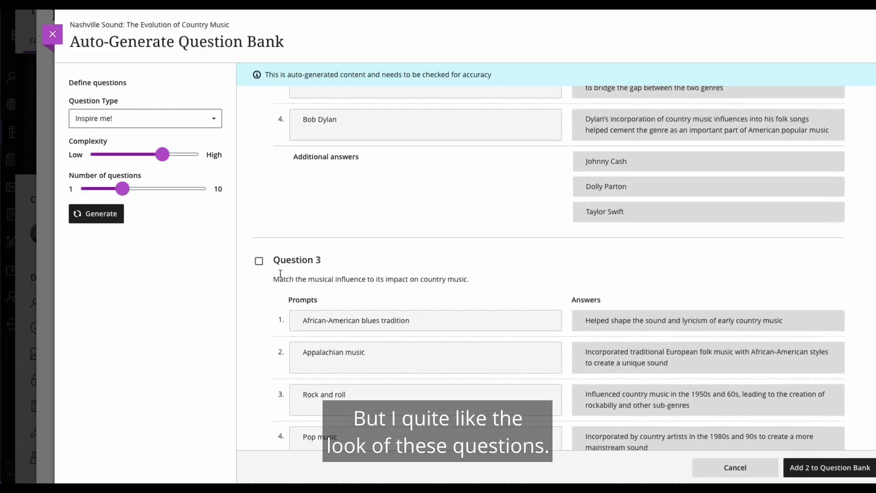
left_click(259, 261)
scroll(259, 263, "down", 5)
left_click(259, 361)
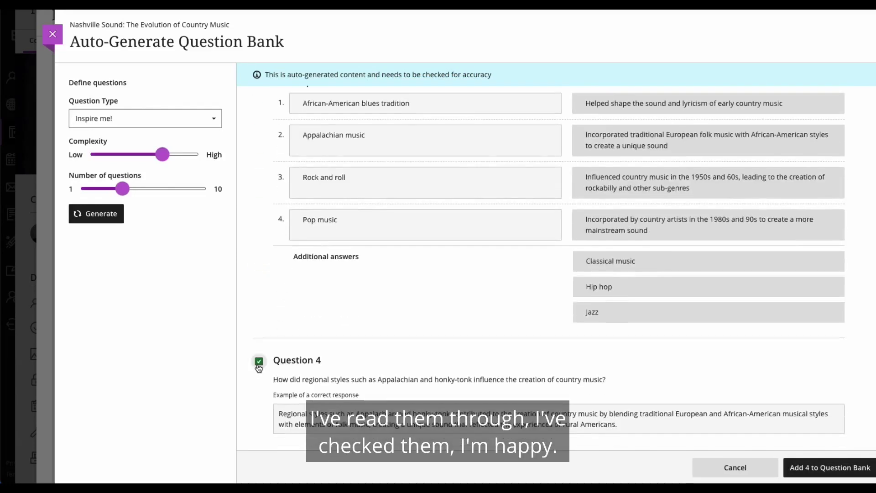
left_click(816, 467)
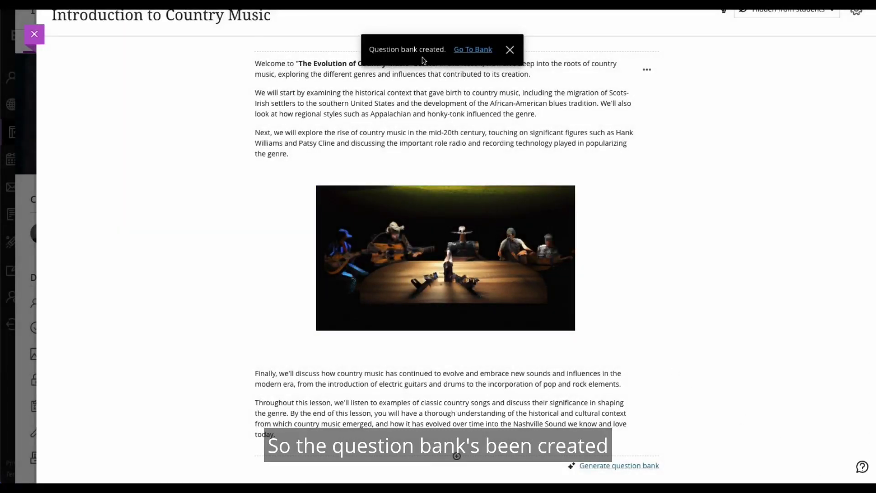
Open the new question bank and inspect the first matching question without changing it.
left_click(475, 50)
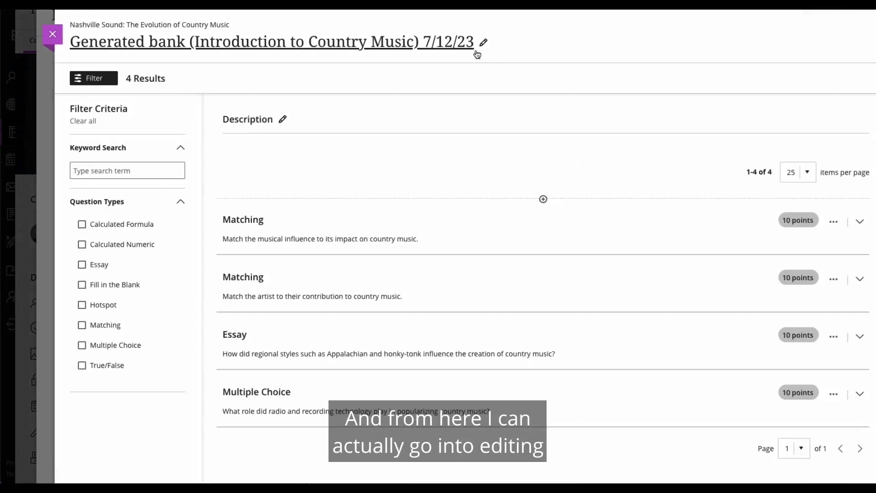
left_click(835, 223)
left_click(800, 238)
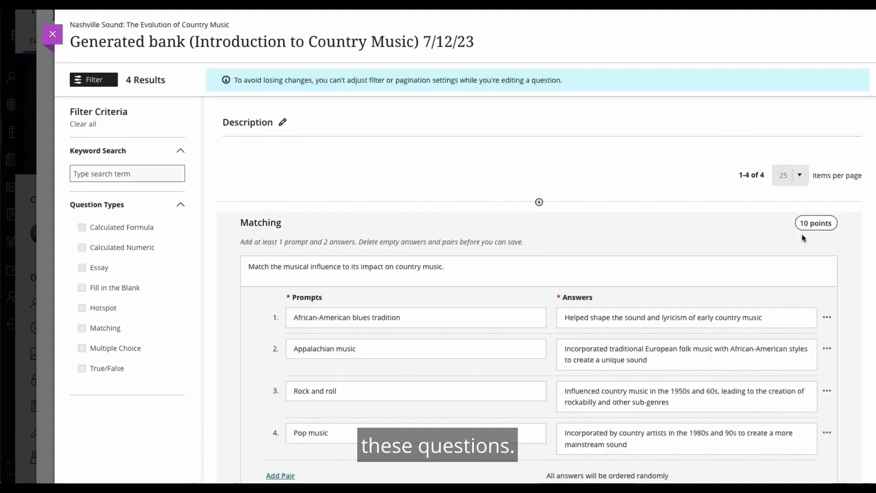
scroll(453, 264, "down", 2)
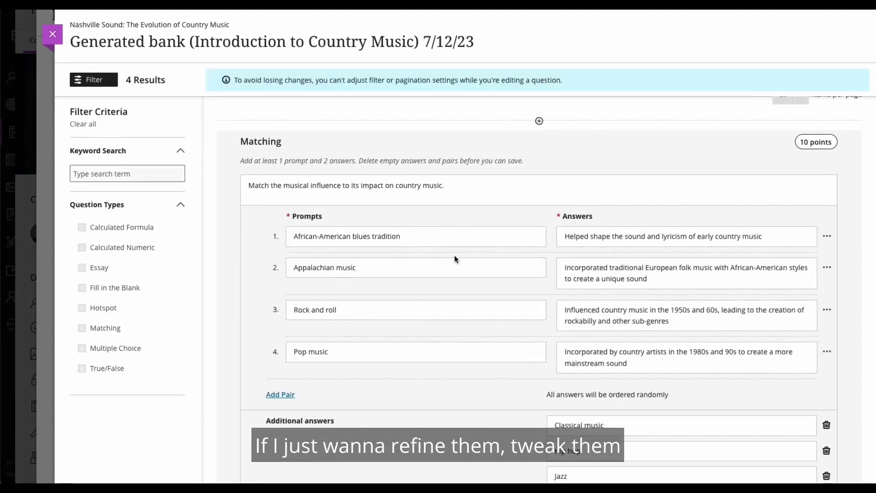
scroll(456, 259, "down", 4)
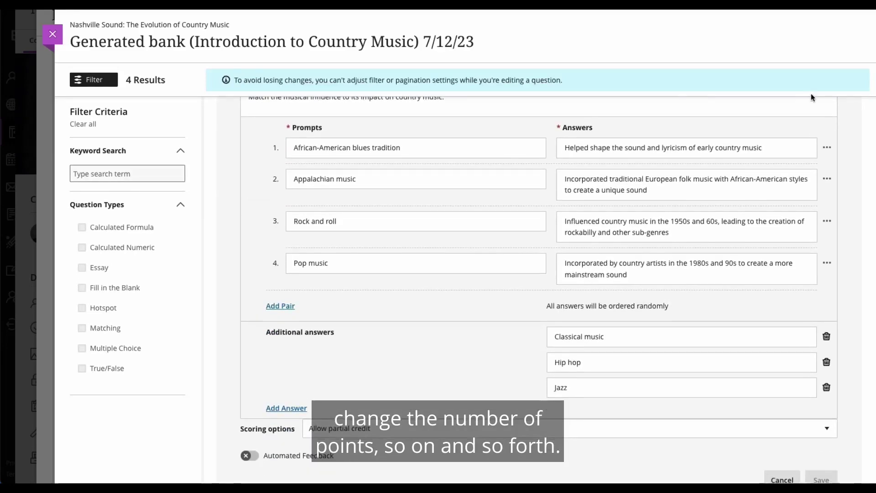
scroll(785, 284, "down", 1)
left_click(777, 386)
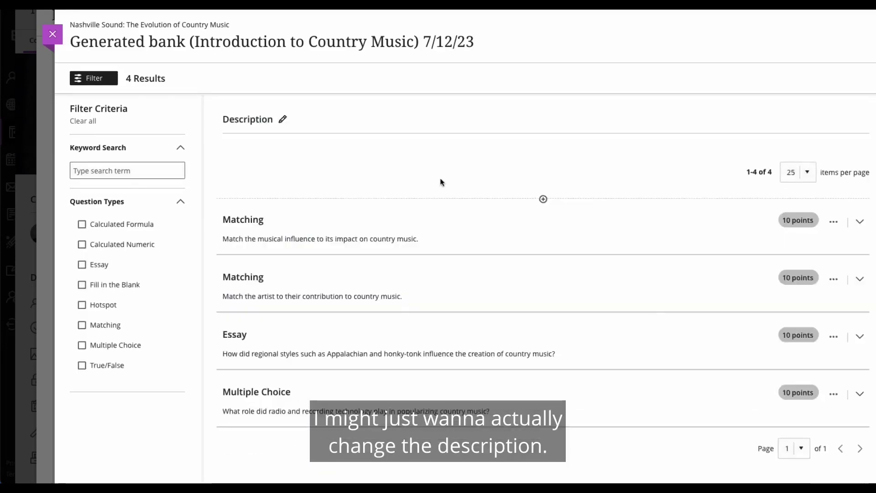
Delete the date from the bank title, leaving 'Generated bank (Introduction to Country Music)', and close the bank.
left_click(418, 43)
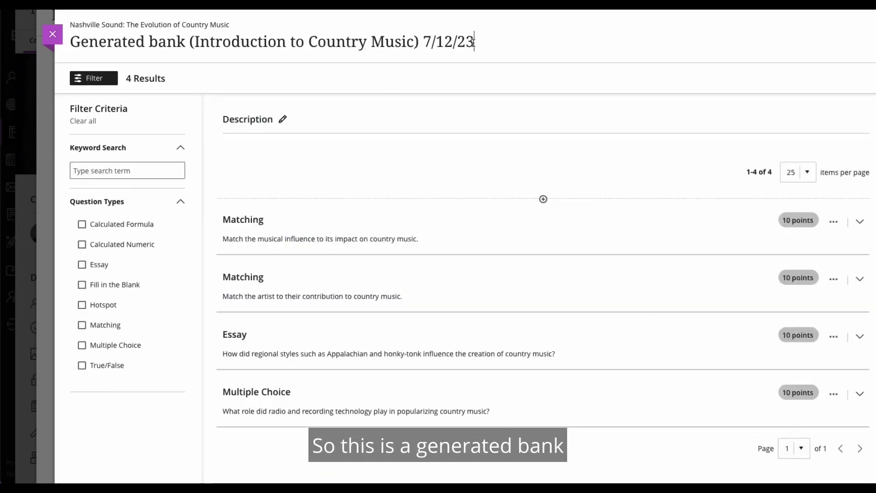
left_click_drag(419, 42, 548, 40)
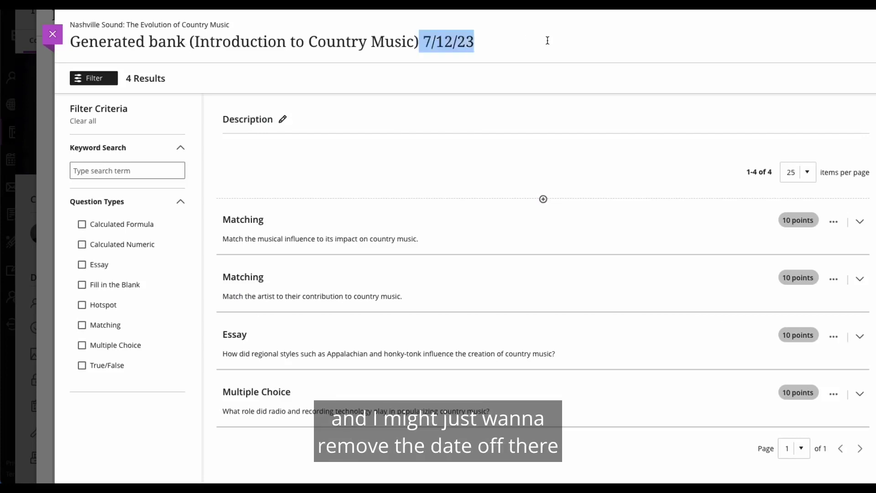
key("BackSpace")
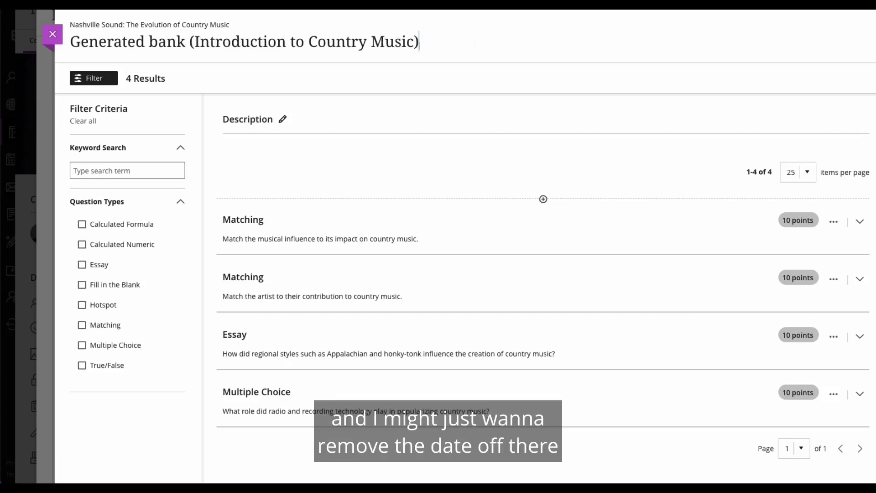
left_click(52, 35)
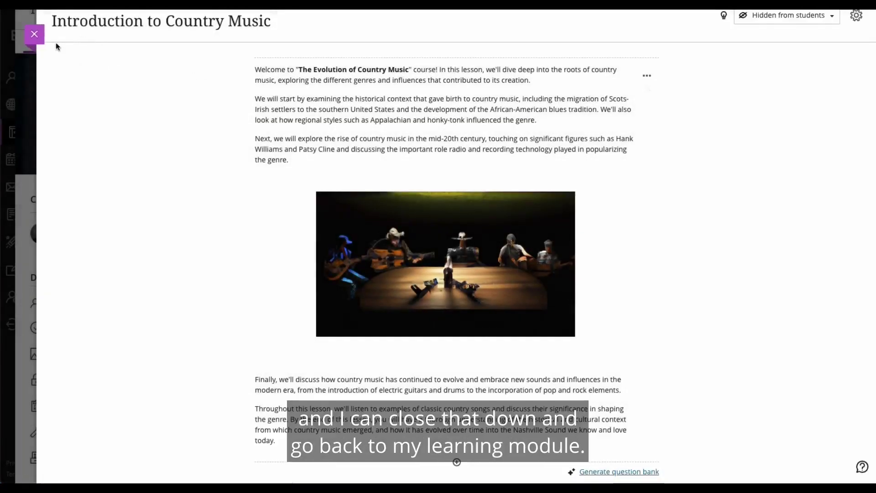
Create a 'Country Music Test' in the Introduction module and have its questions auto-generated.
left_click(40, 40)
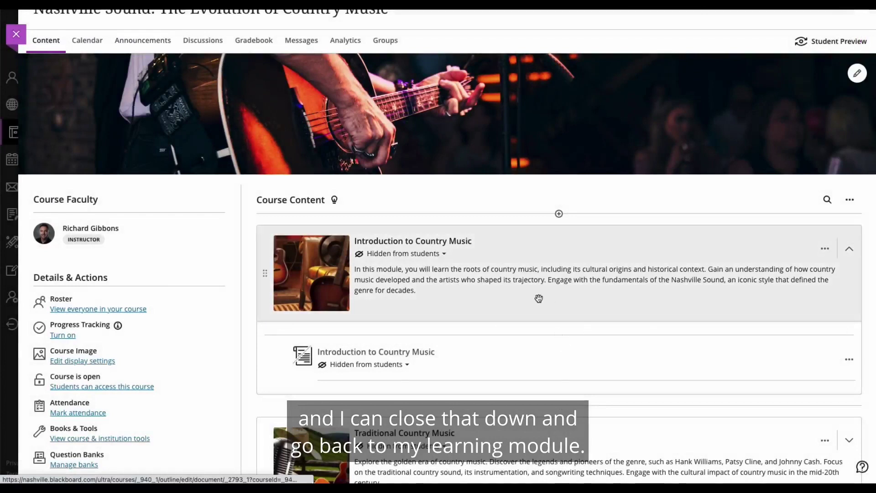
scroll(538, 298, "down", 2)
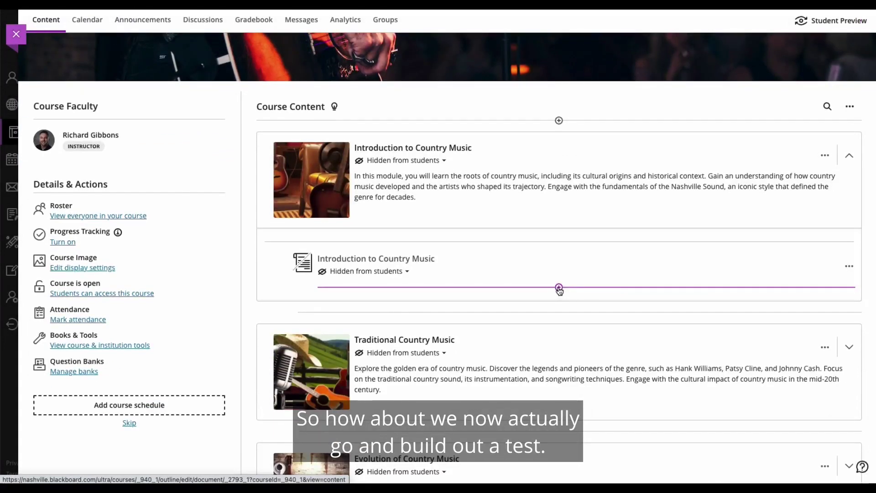
left_click(559, 288)
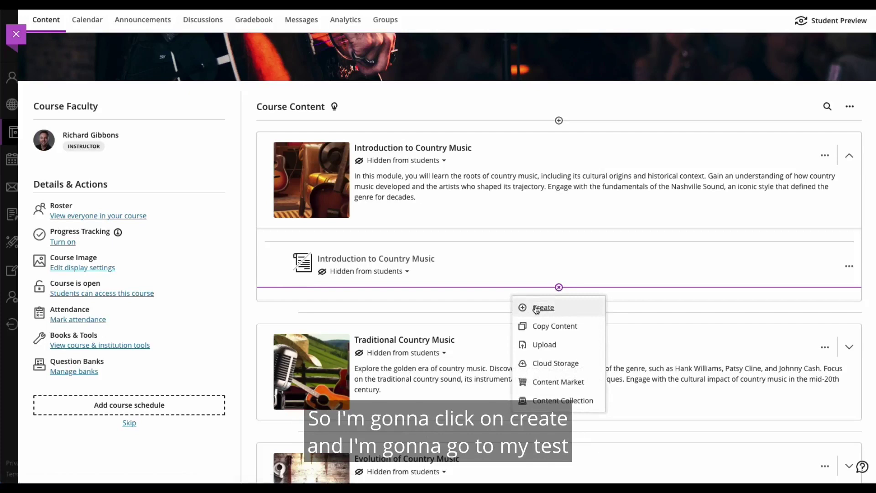
left_click(543, 307)
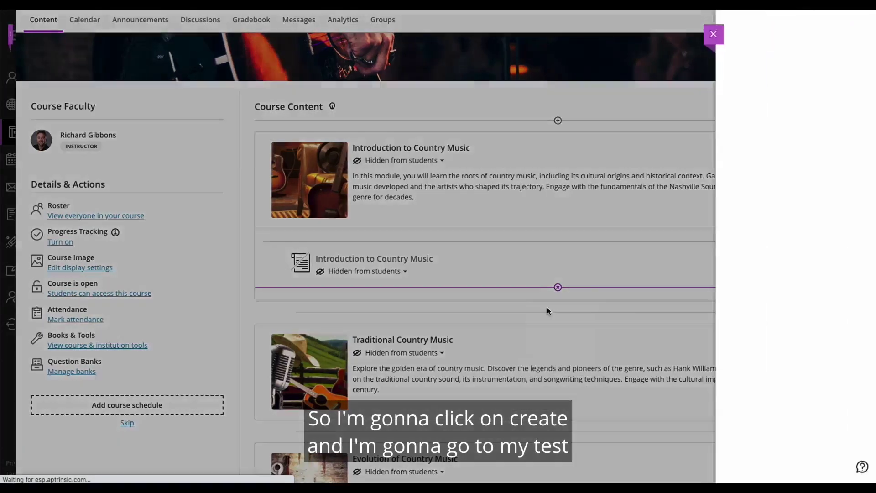
left_click(717, 349)
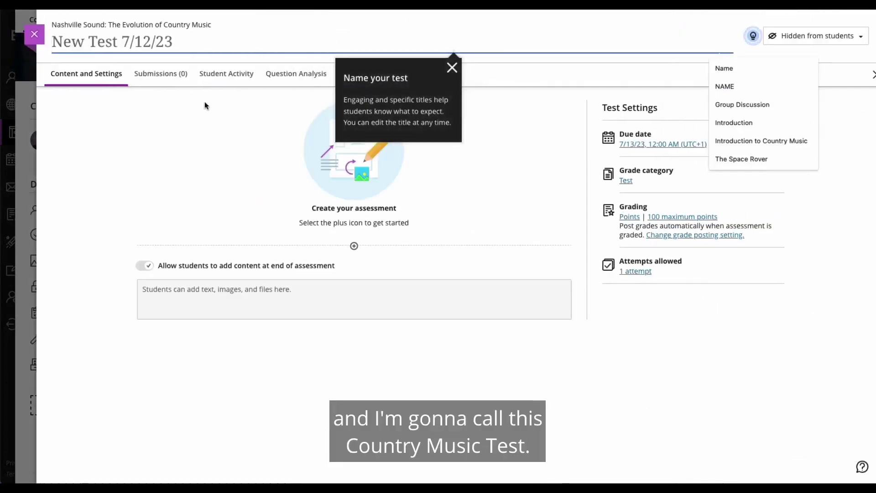
type("Country M")
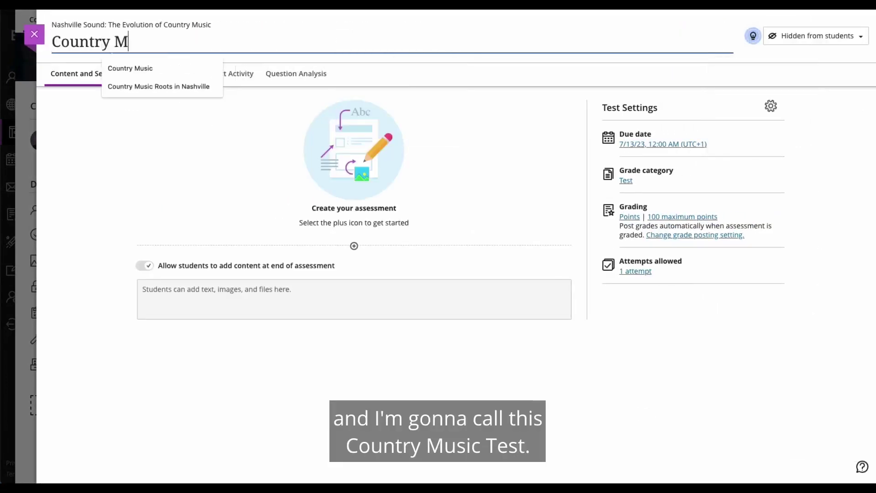
type("usic Test")
left_click(180, 62)
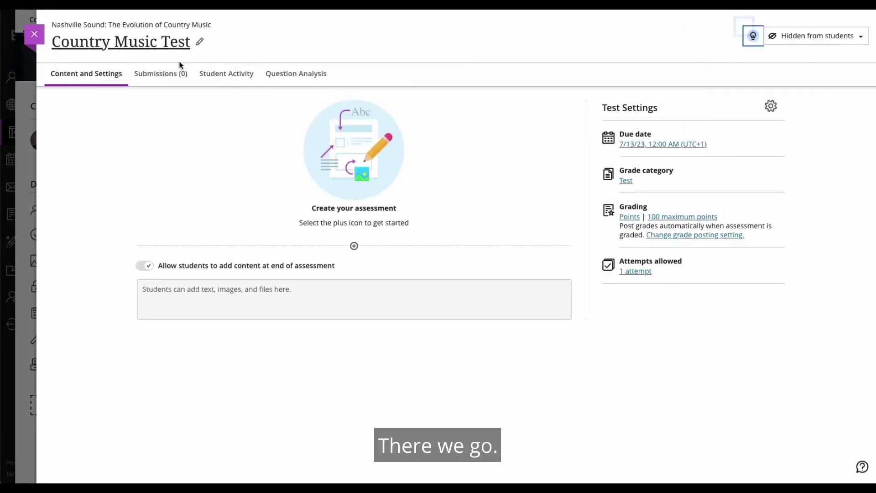
left_click(354, 245)
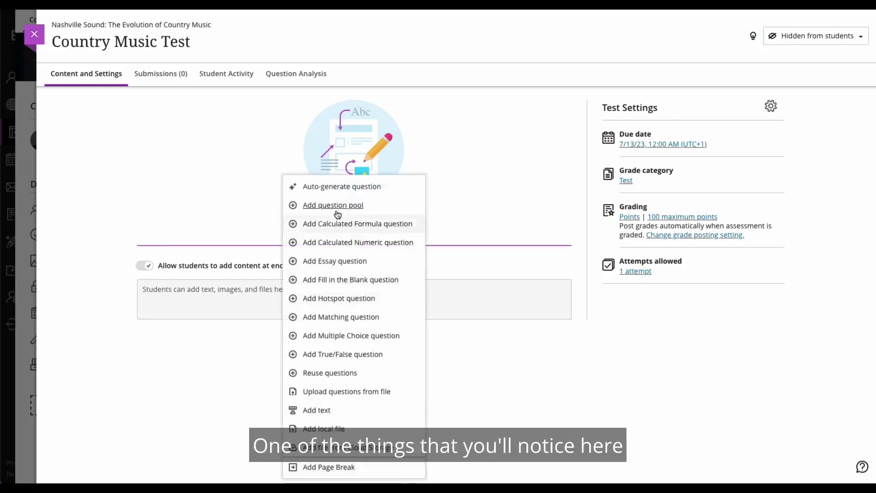
left_click(327, 188)
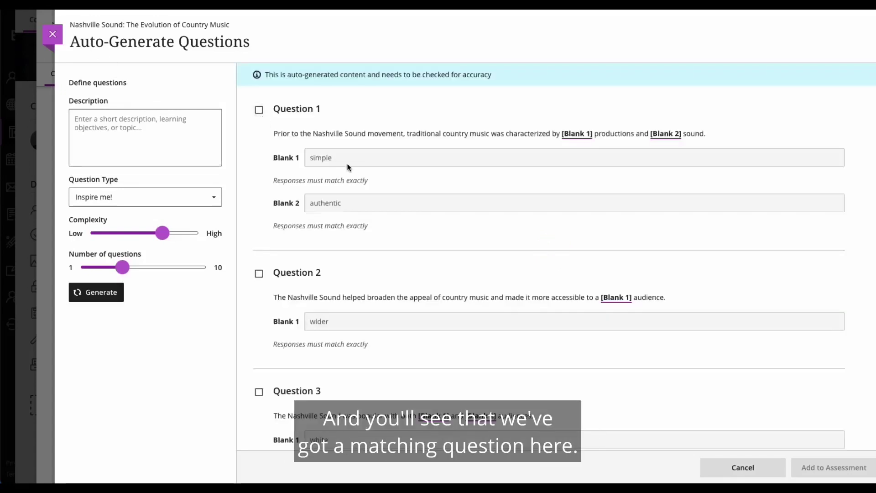
Add all four auto-generated Nashville Sound questions, 10 points each, to the Country Music Test.
scroll(395, 214, "down", 3)
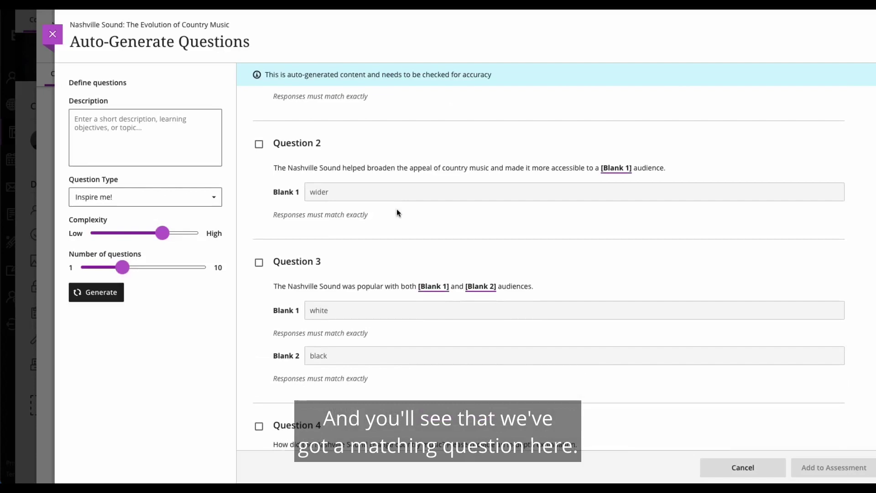
scroll(442, 159, "down", 2)
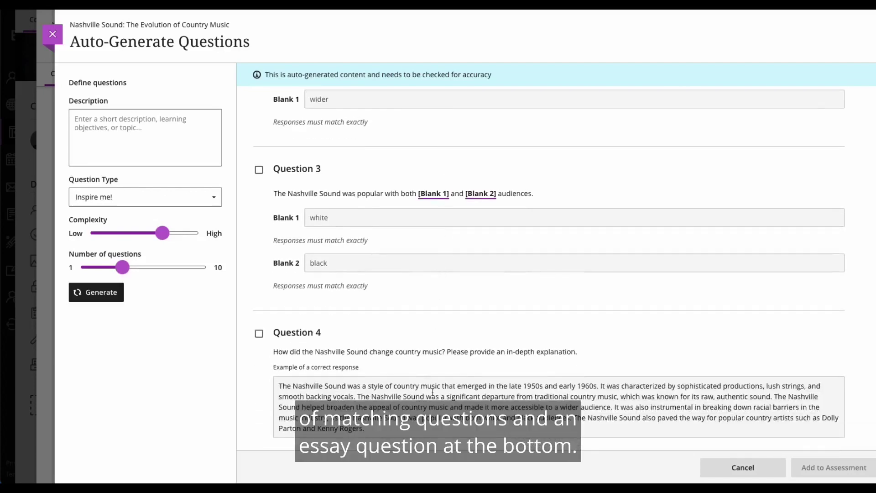
scroll(348, 324, "up", 5)
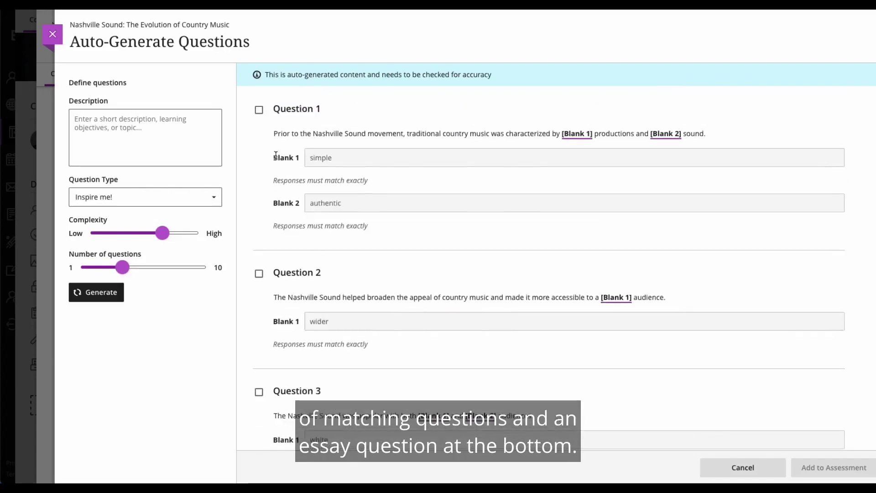
left_click(259, 110)
left_click(258, 273)
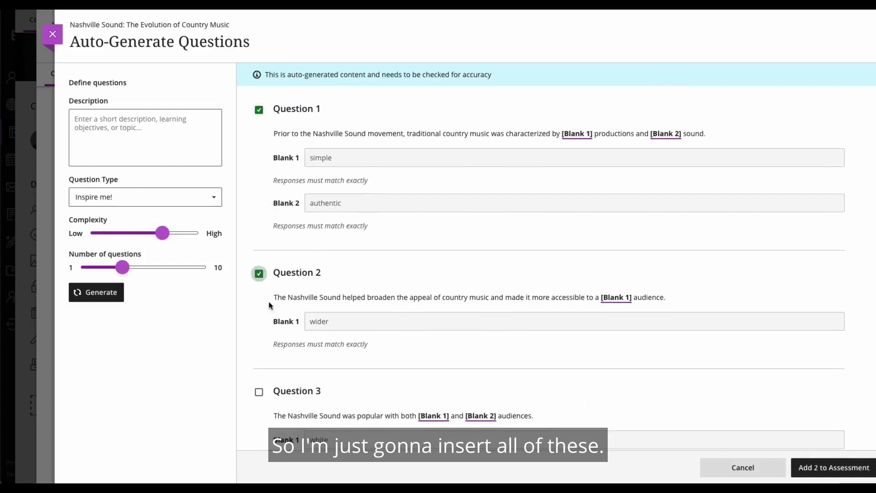
left_click(259, 391)
scroll(265, 383, "down", 5)
left_click(258, 350)
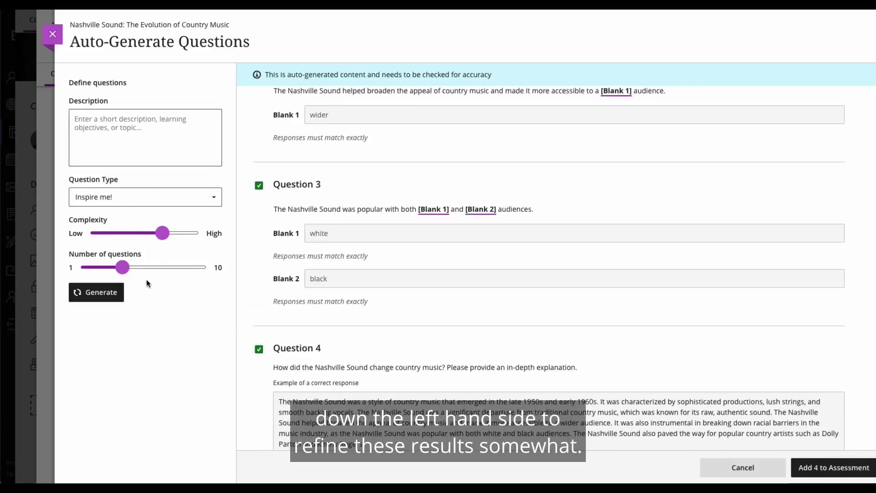
left_click(844, 467)
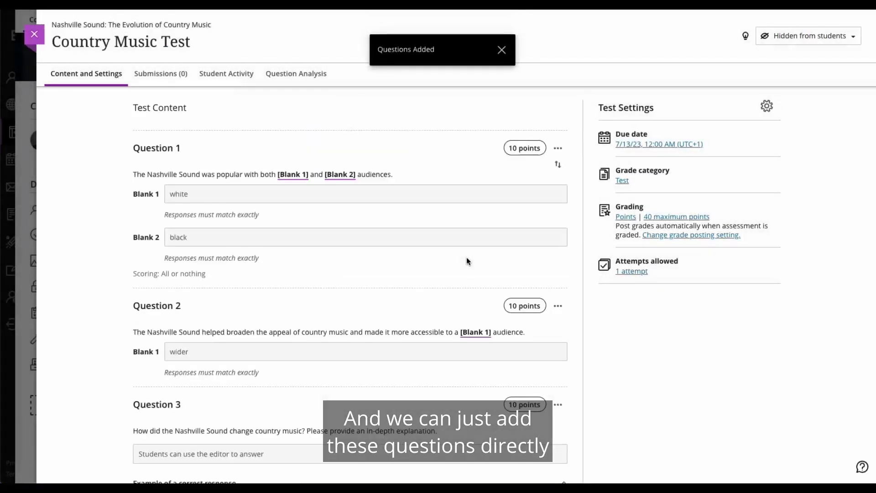
left_click(501, 50)
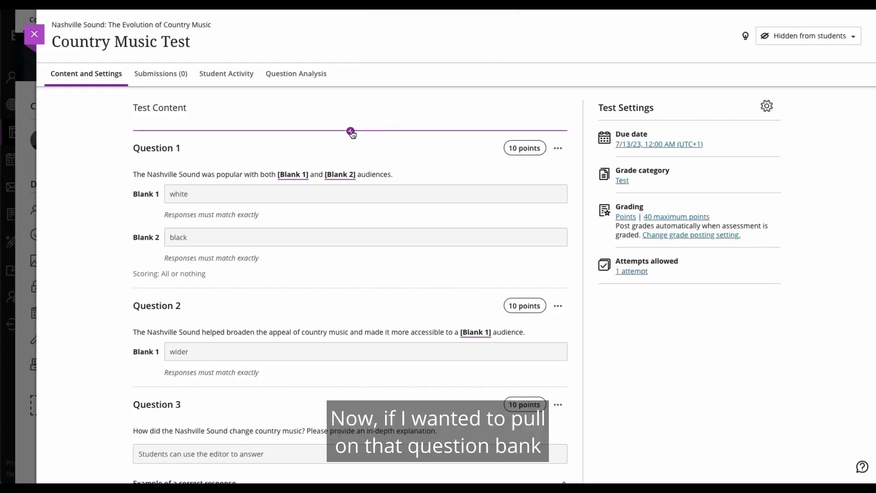
Reuse the generated bank's Essay, two Matching and Multiple Choice questions in the test.
left_click(350, 131)
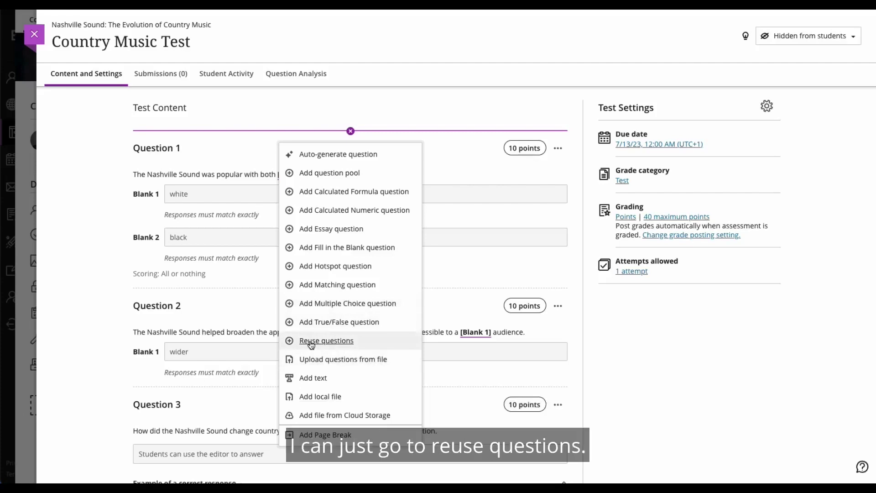
left_click(327, 343)
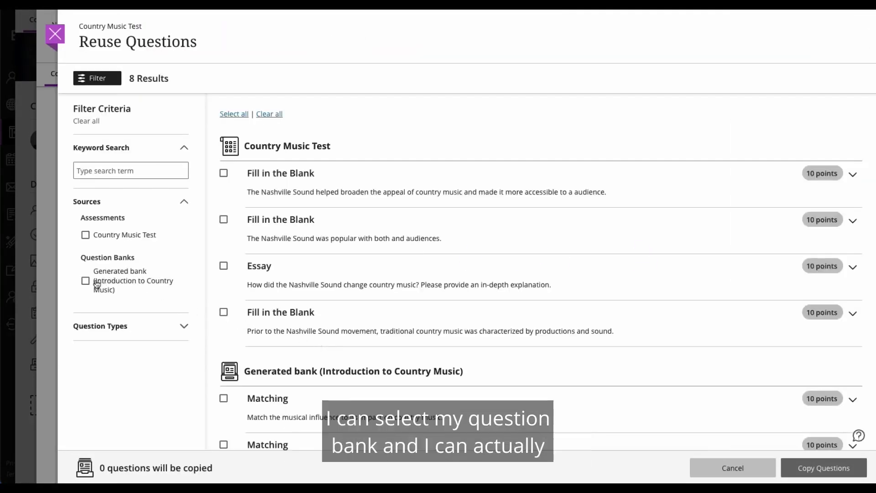
left_click(86, 281)
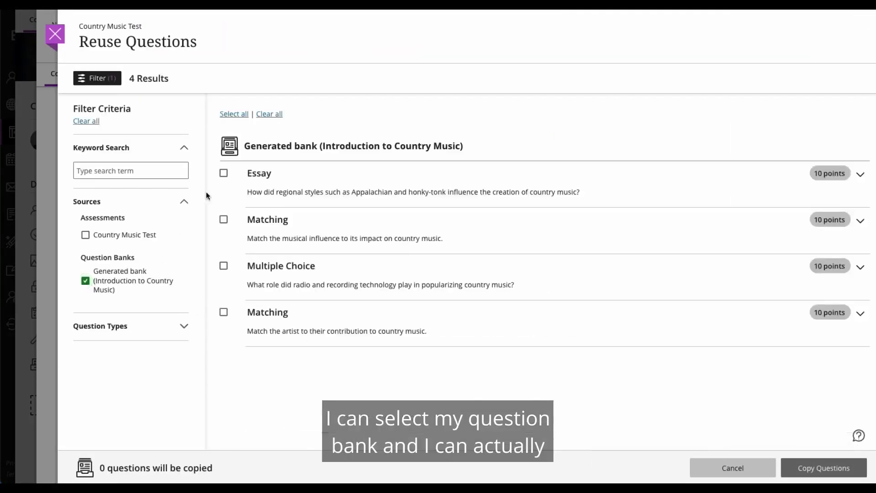
left_click(224, 173)
left_click(223, 219)
left_click(224, 266)
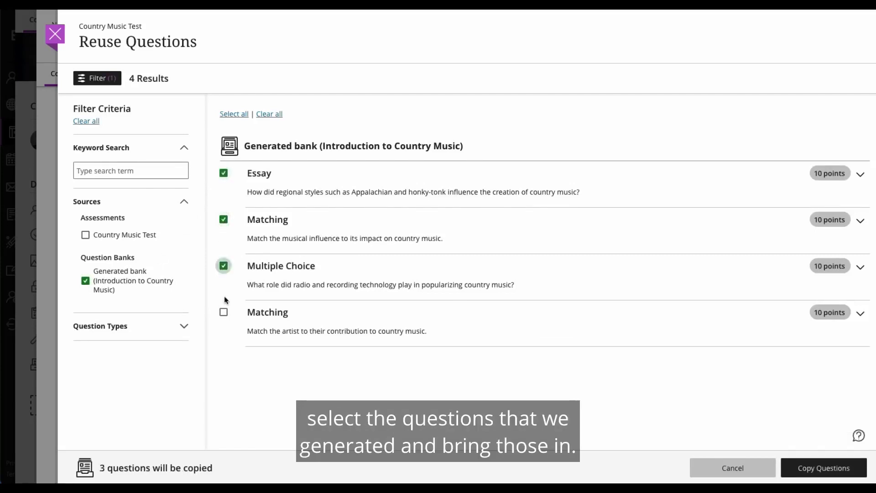
left_click(223, 312)
left_click(833, 468)
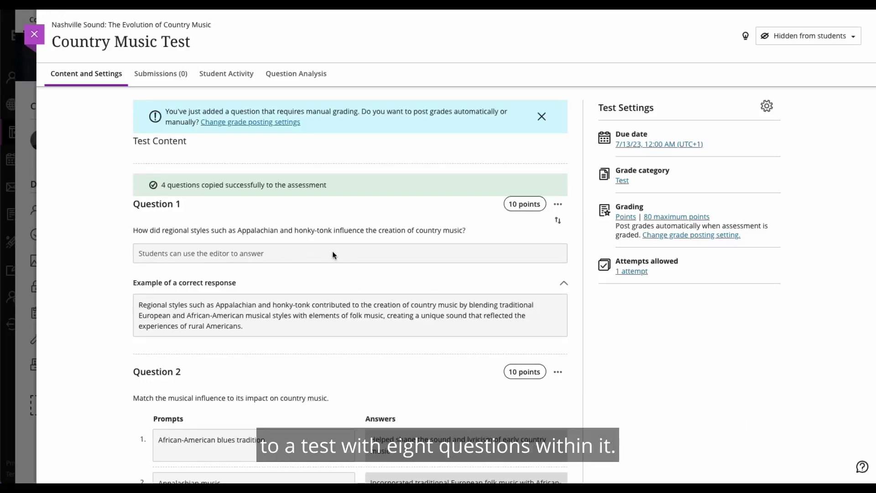
Review the eight-question, 80-point test and return to course content.
scroll(335, 255, "down", 10)
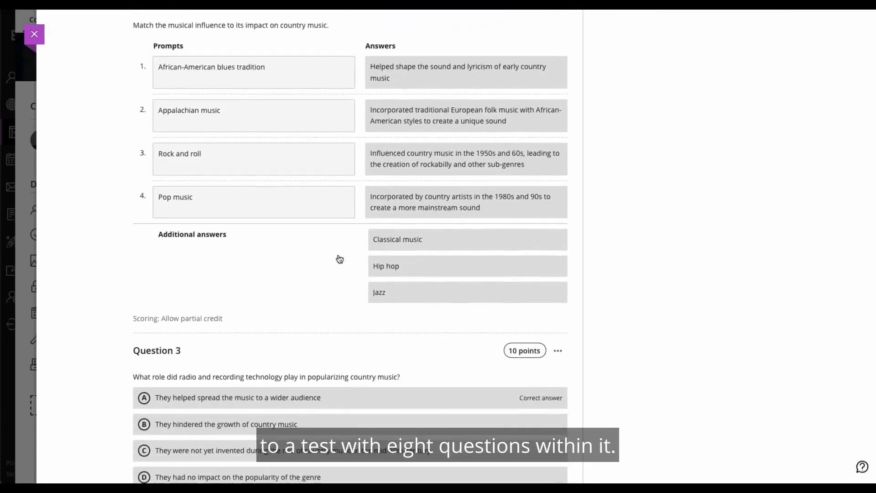
scroll(339, 258, "down", 4)
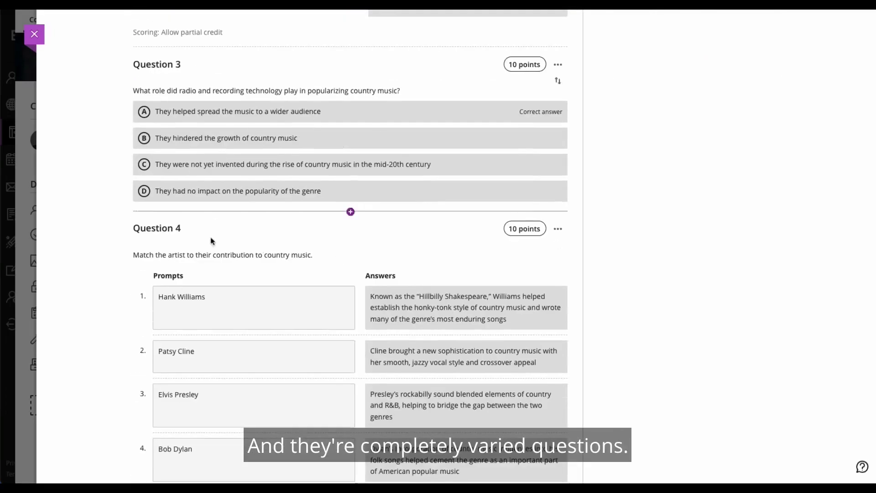
scroll(342, 228, "down", 9)
scroll(344, 237, "down", 9)
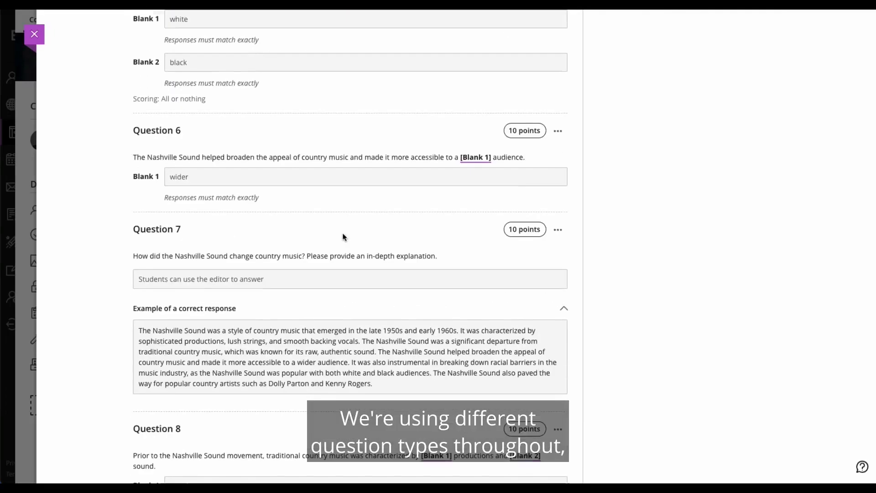
scroll(344, 239, "up", 18)
scroll(344, 241, "up", 15)
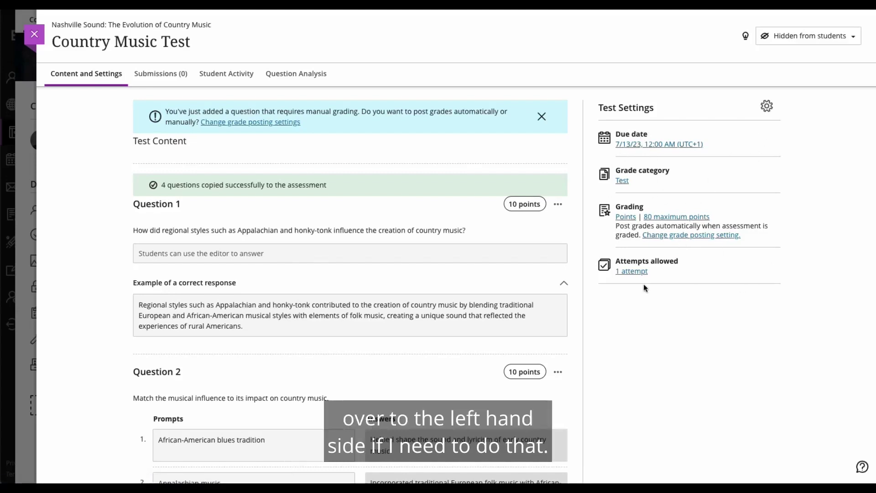
left_click(35, 35)
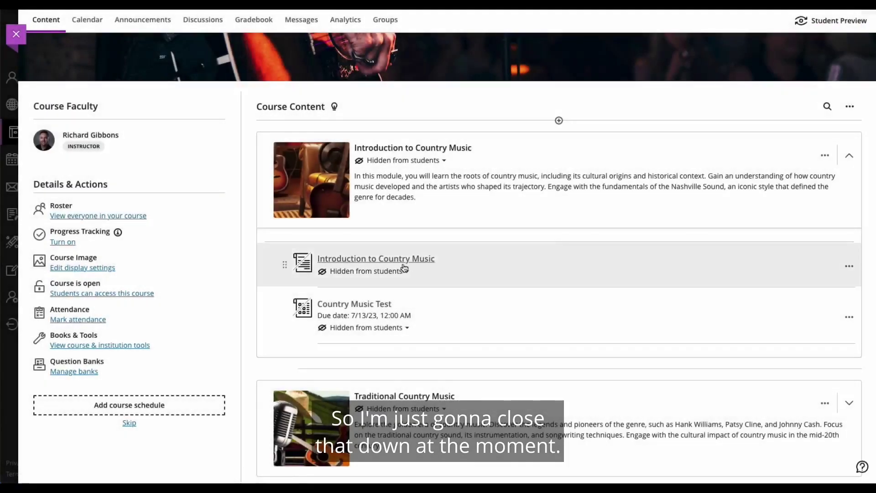
scroll(391, 265, "up", 3)
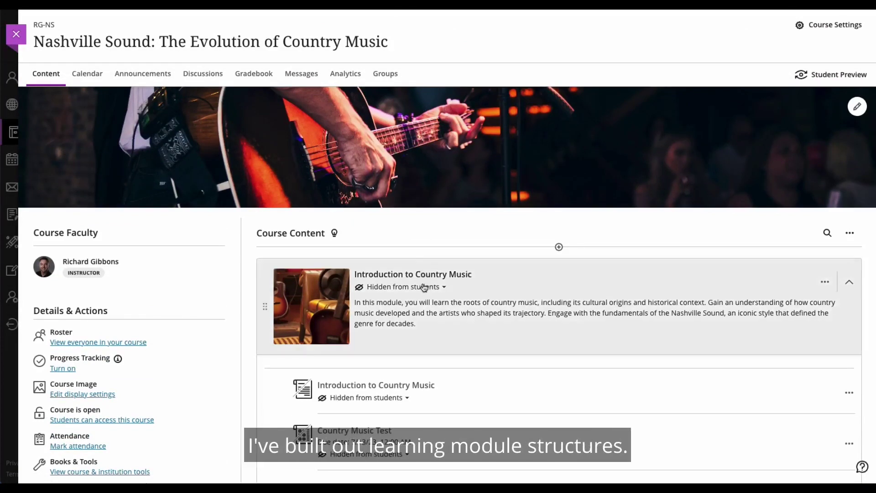
scroll(430, 296, "down", 4)
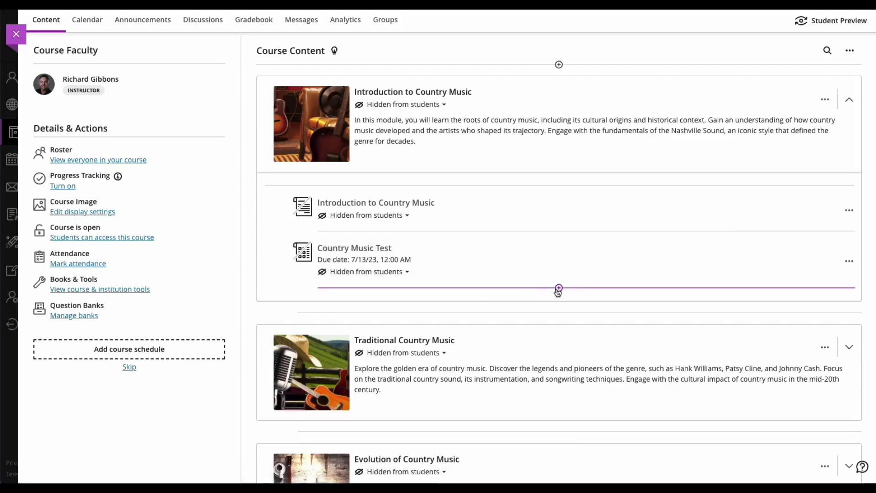
Create a new assignment titled 'Country Music Assignment' below the test in the module.
left_click(558, 288)
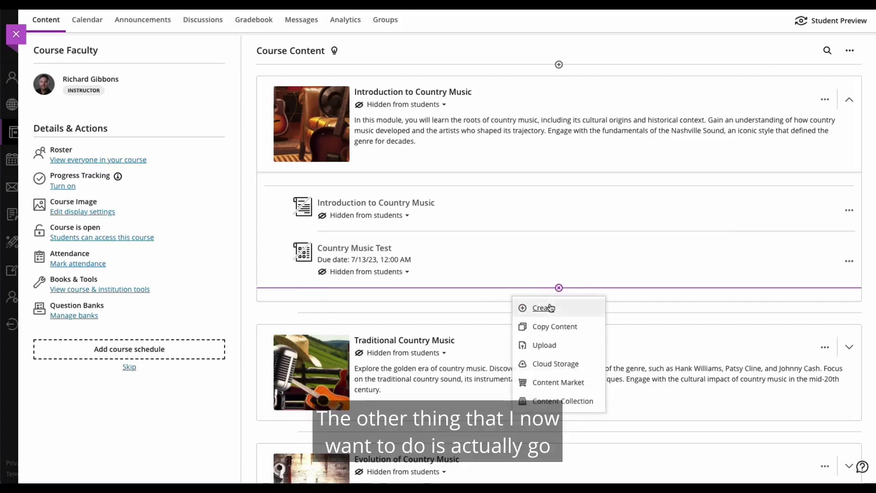
left_click(546, 308)
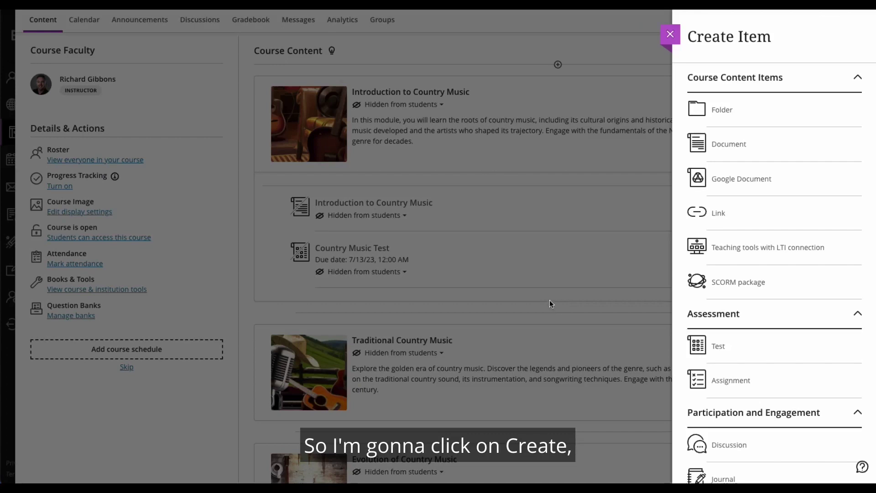
left_click(731, 381)
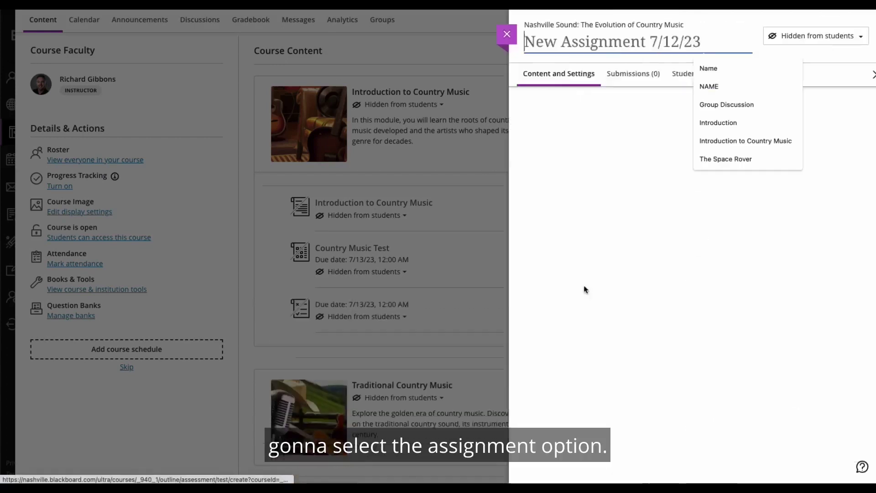
type("Countr")
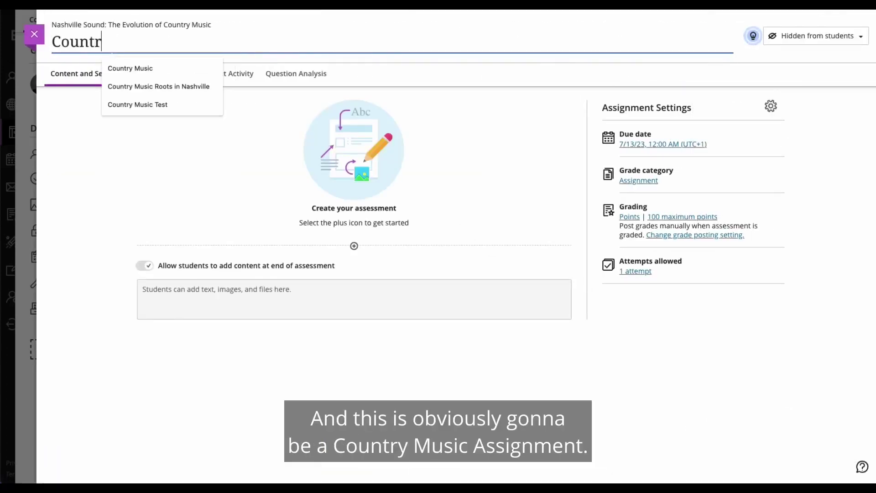
type("y Music Ass")
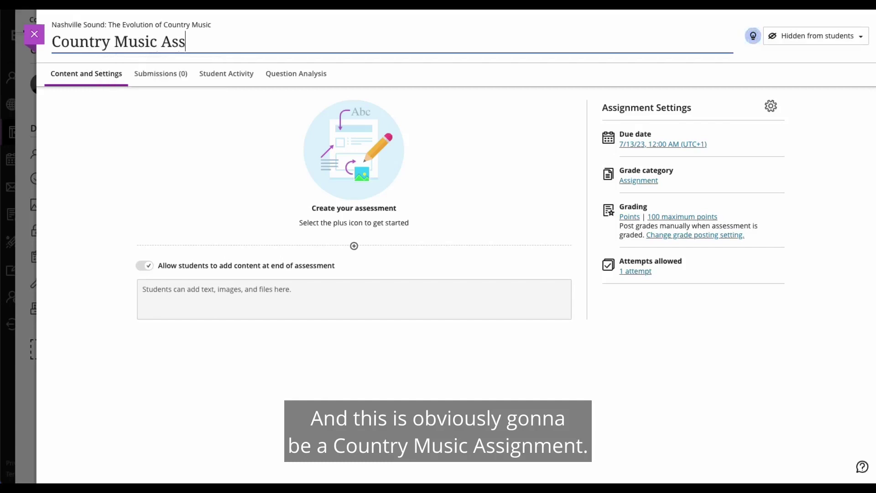
type("ignment")
key("Tab")
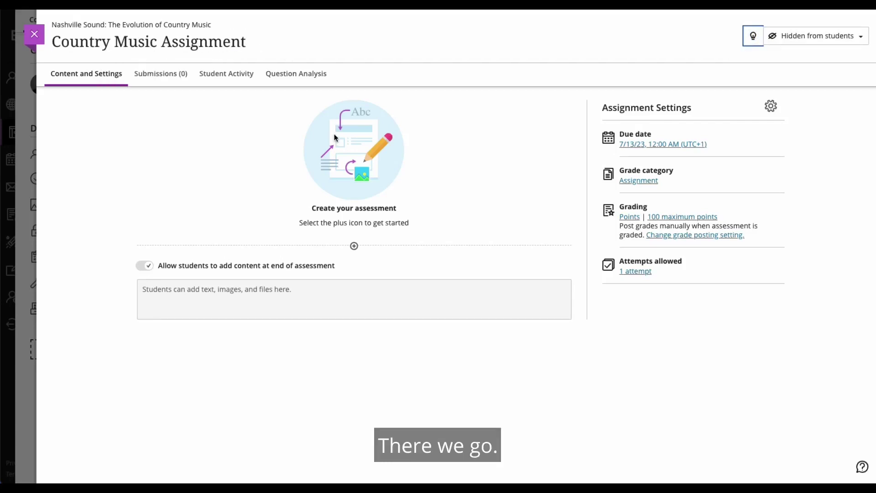
Add a text block with the instructions 'Write me 500 words on Country Music'.
left_click(354, 245)
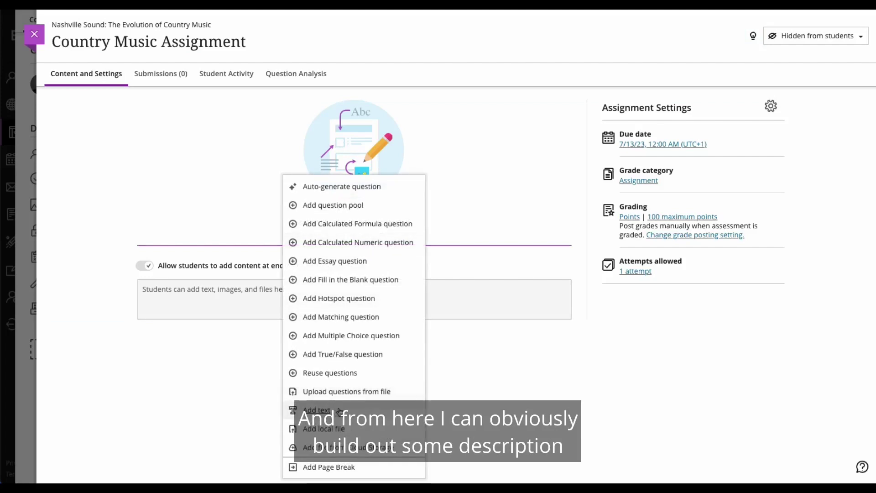
left_click(332, 411)
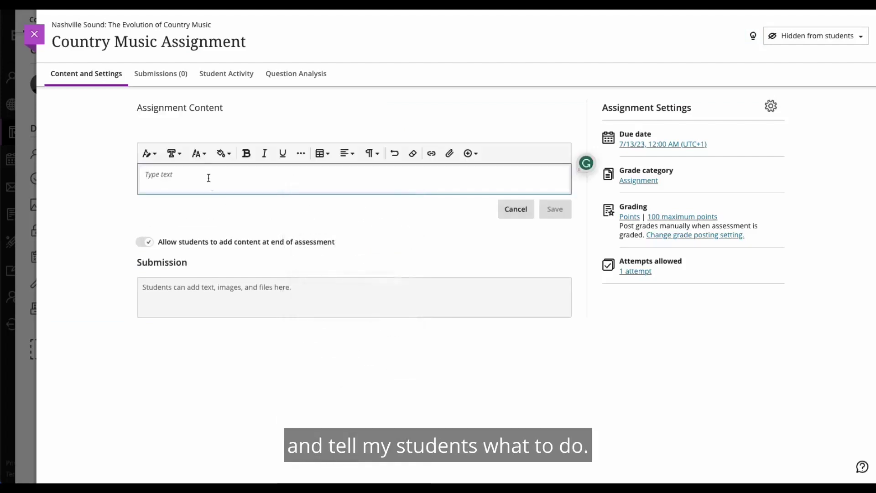
type("Write me 5")
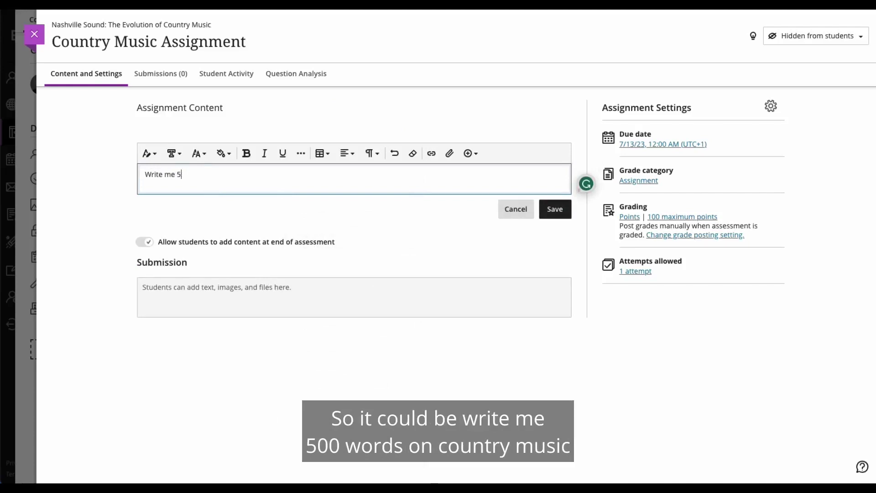
type("9900 words on Country Musci")
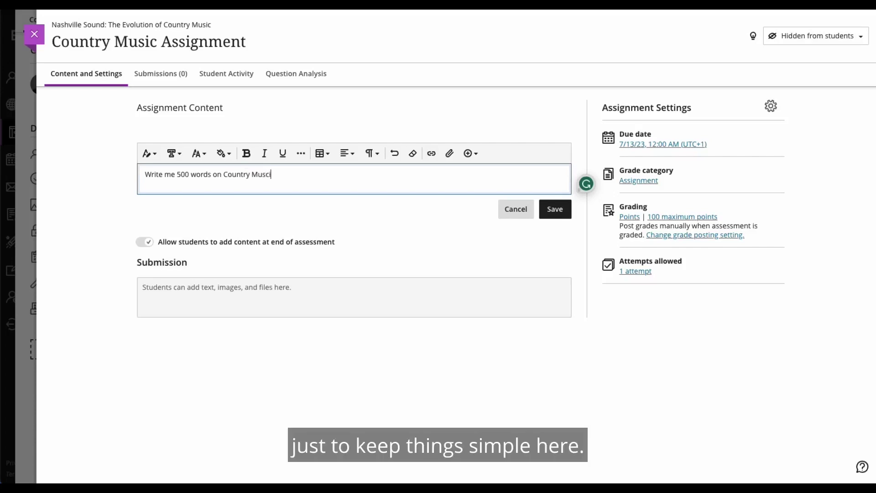
Save the instructions and reach the grading rubric option in the assignment settings.
left_click(553, 210)
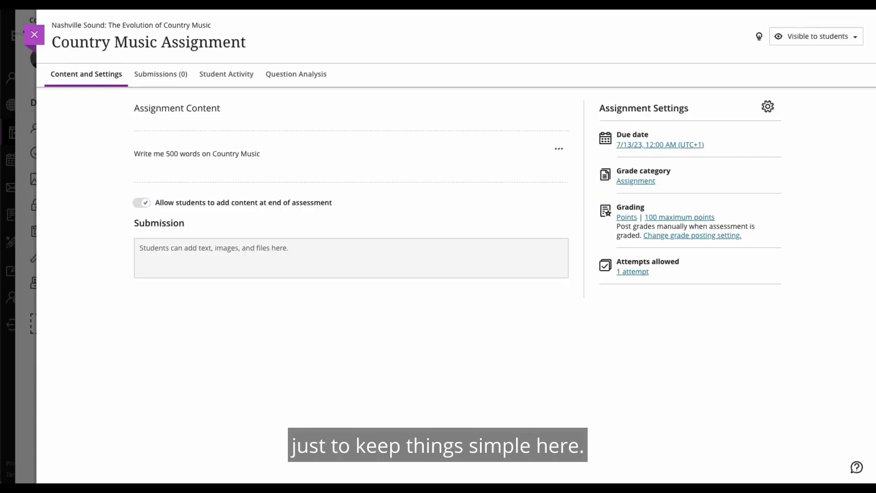
left_click(768, 107)
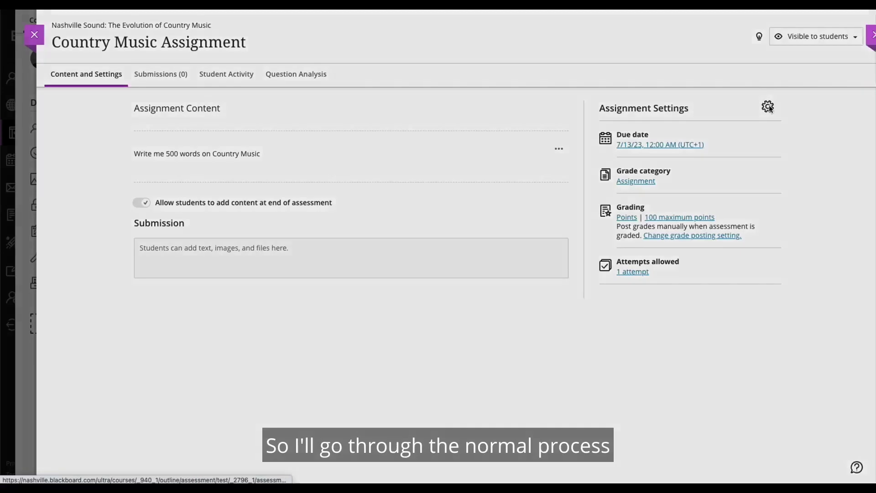
scroll(848, 137, "down", 3)
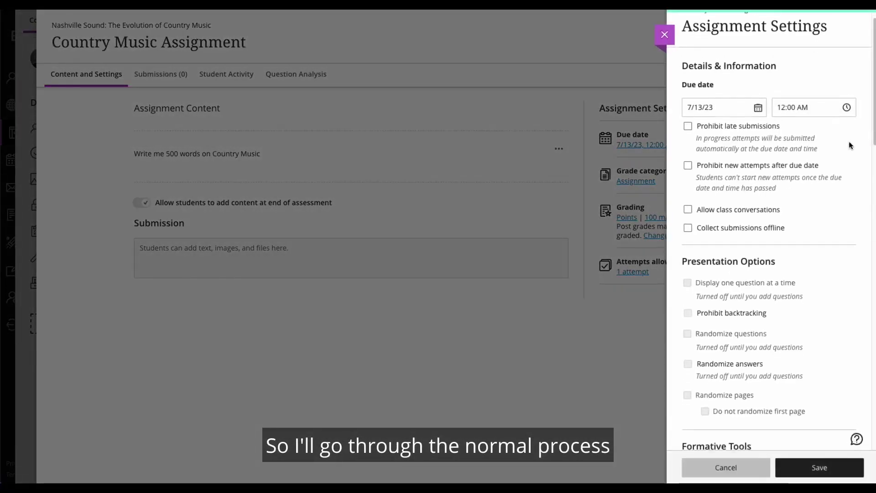
scroll(802, 154, "down", 20)
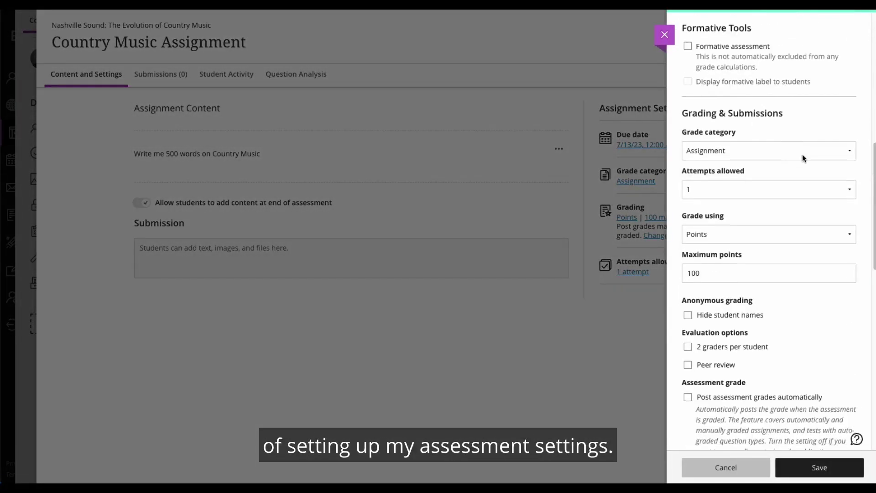
scroll(804, 162, "down", 1)
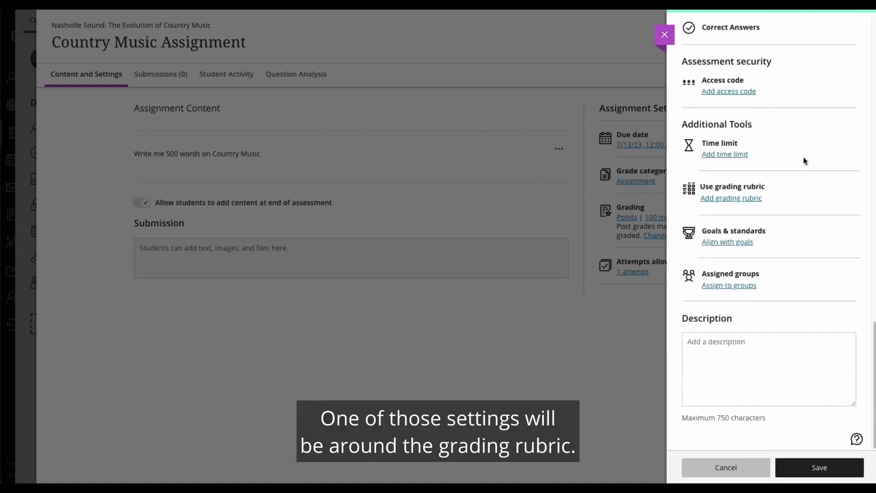
left_click(725, 199)
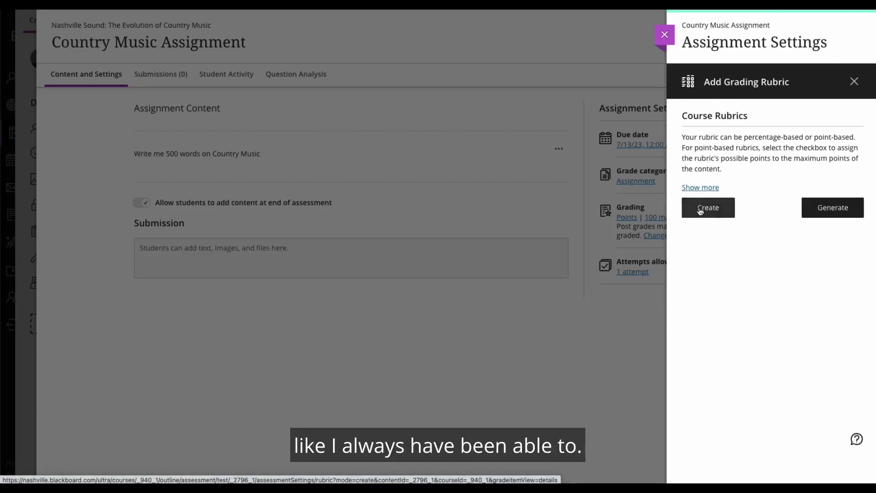
Choose to generate the rubric automatically and view the available rubric types.
left_click(809, 217)
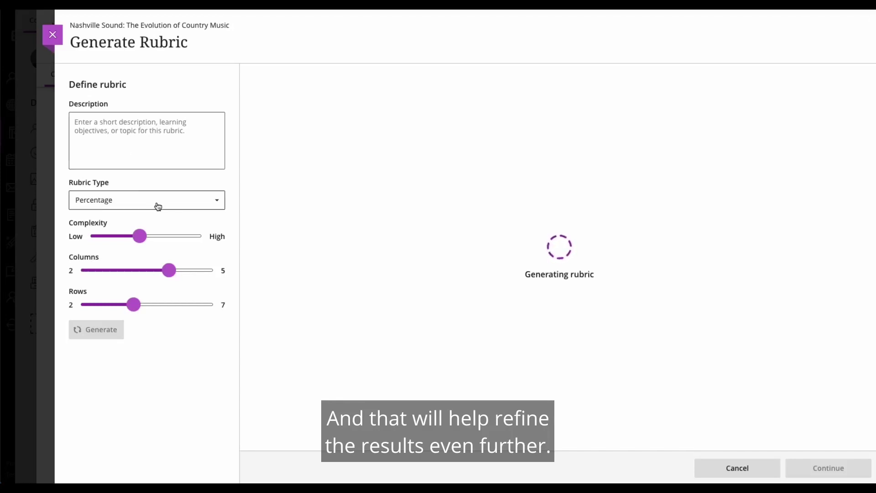
left_click(120, 203)
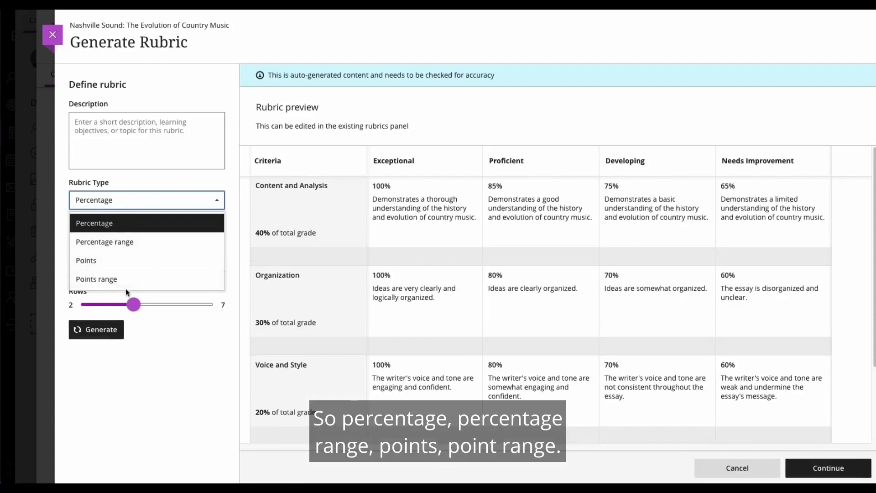
Keep the Percentage rubric type, review the four generated criteria, and accept it for editing.
left_click(160, 200)
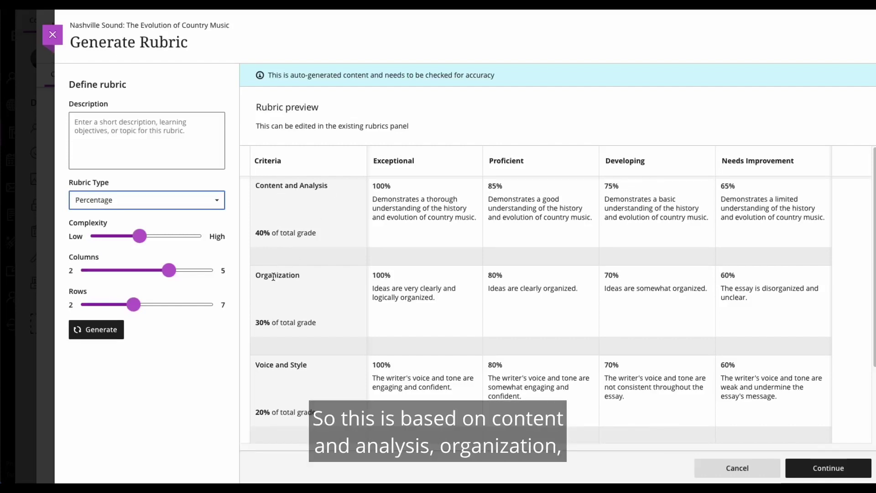
scroll(278, 316, "down", 2)
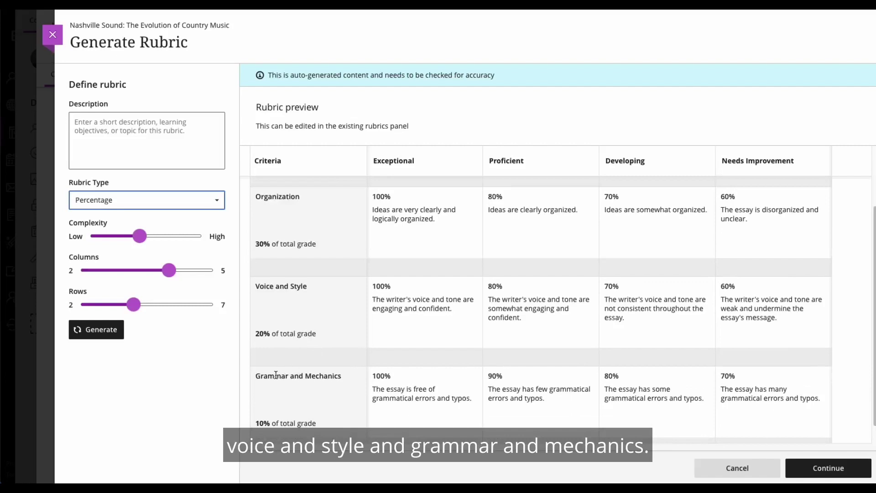
scroll(348, 382, "up", 2)
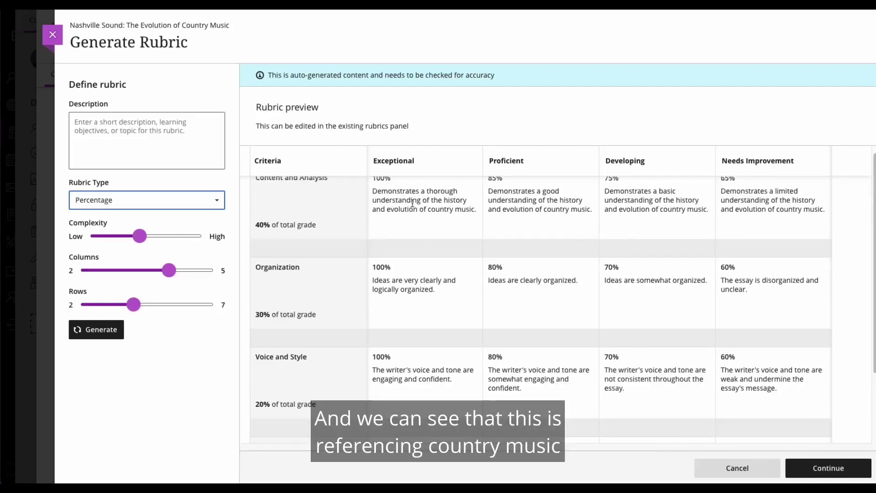
left_click(395, 194)
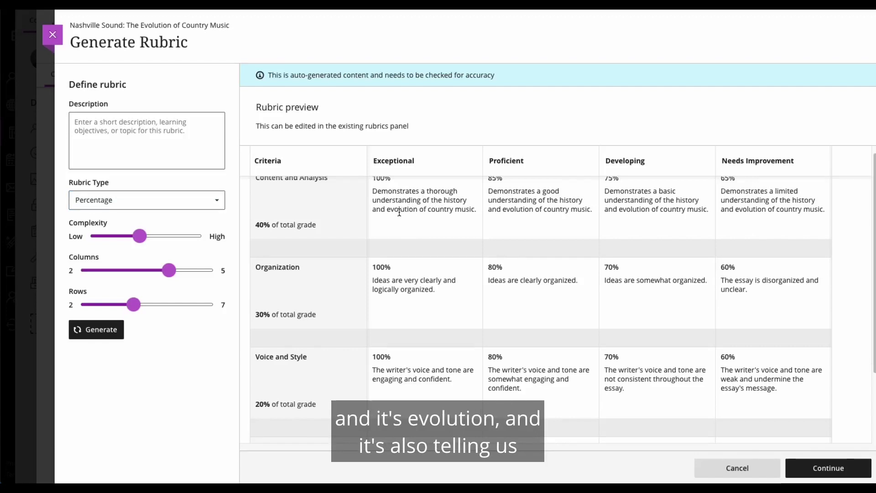
scroll(400, 212, "up", 1)
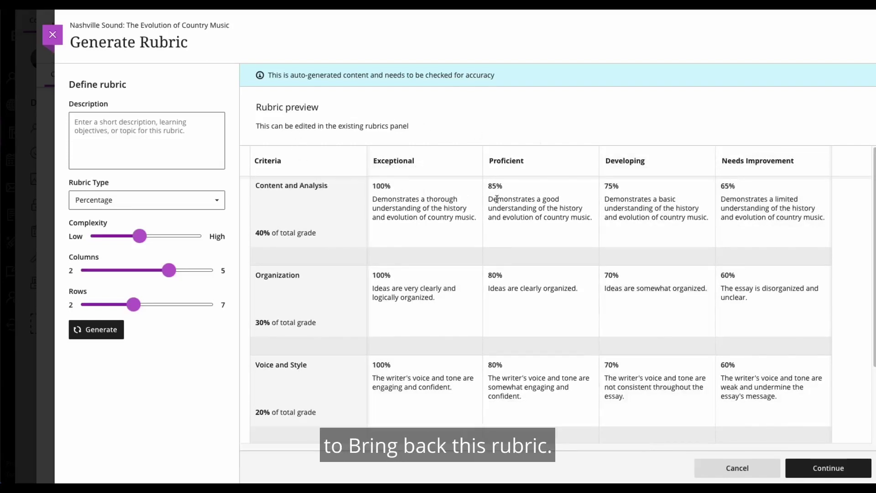
scroll(564, 241, "down", 3)
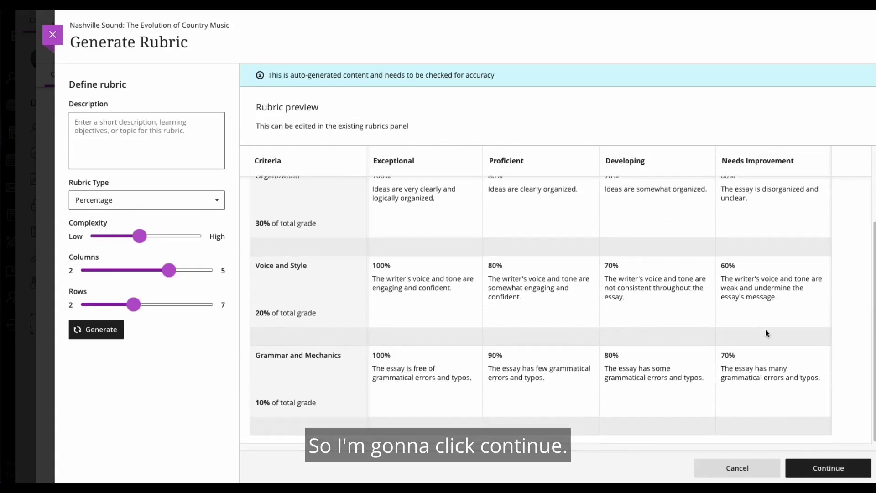
left_click(827, 467)
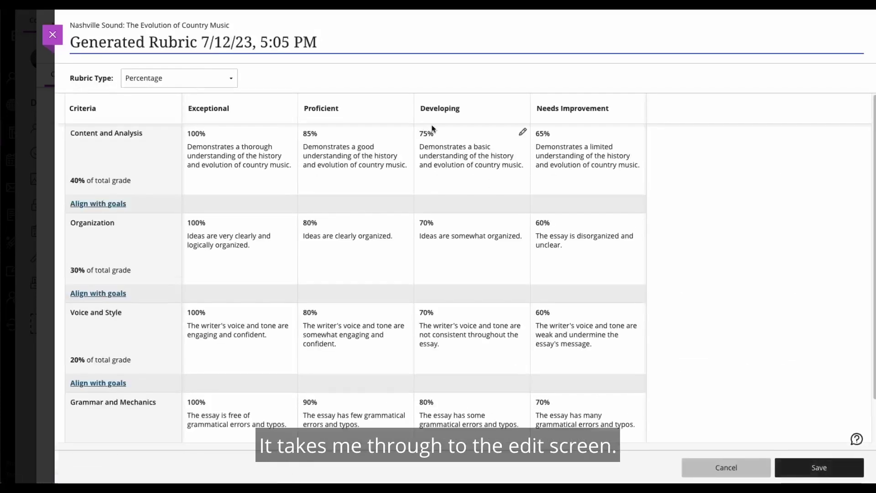
Rename the generated rubric to 'Country Music Rubric'.
left_click_drag(334, 46, 35, 46)
type("Cou")
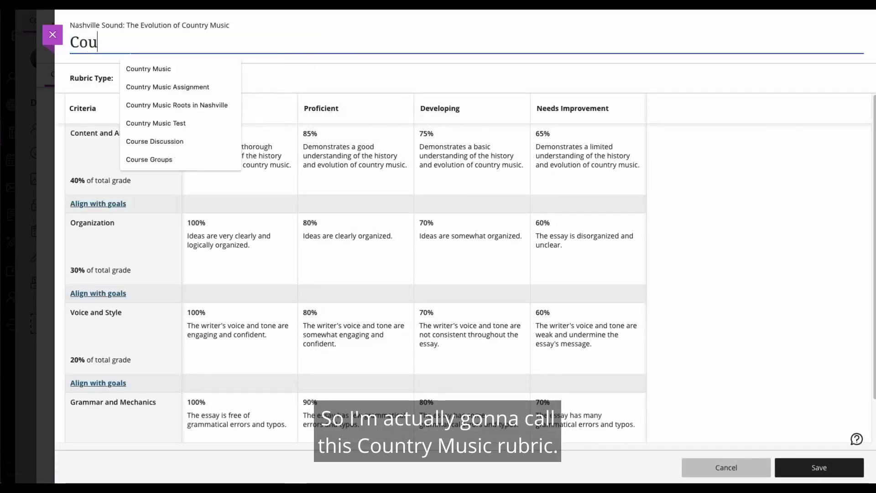
type("ntry Music Rubric")
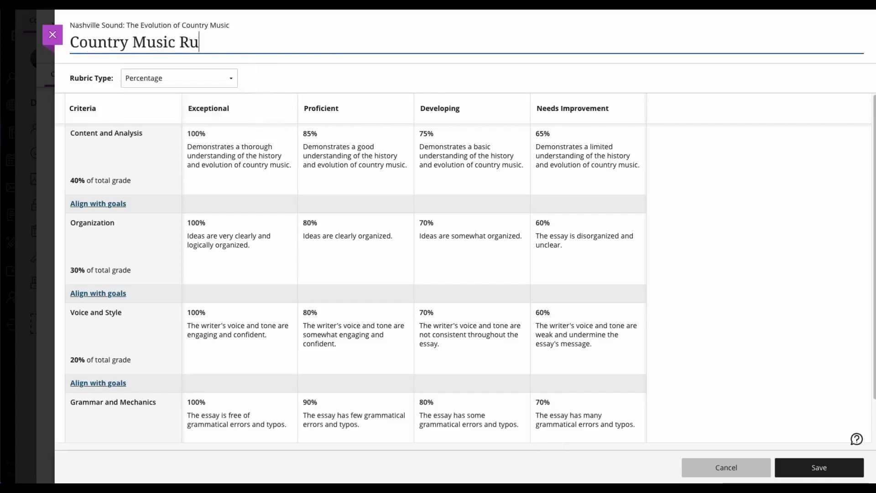
left_click(276, 75)
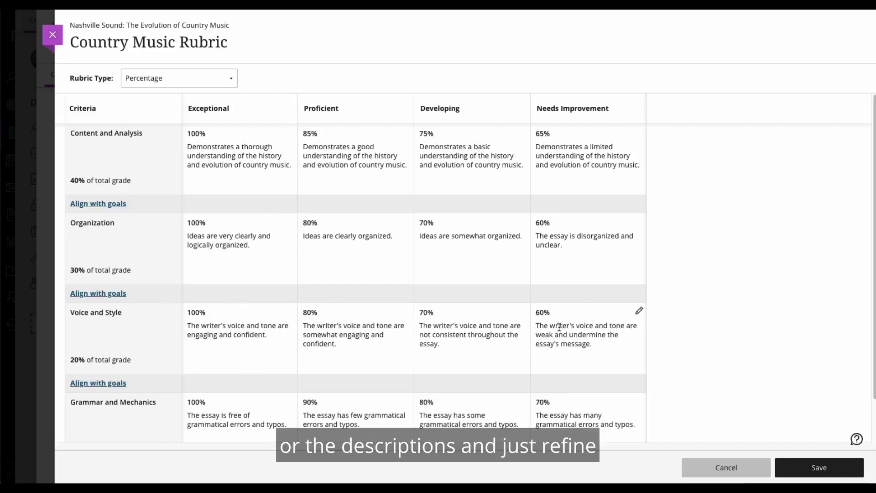
scroll(573, 323, "down", 1)
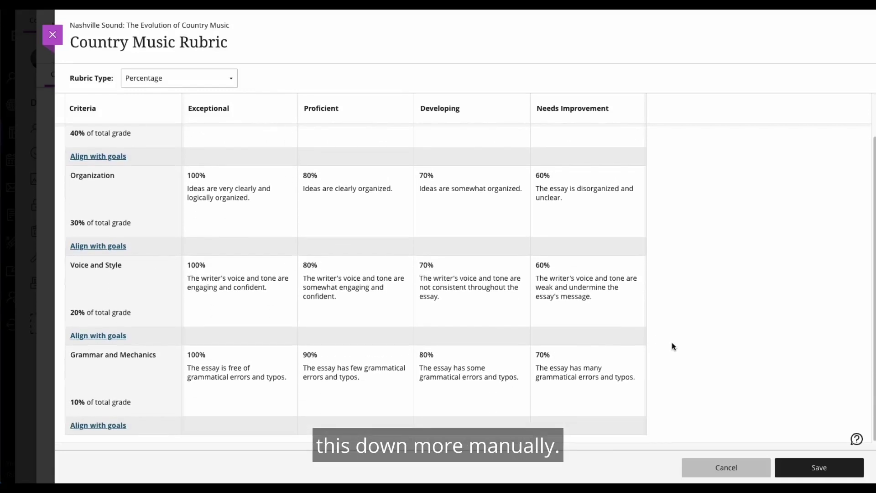
Save the Country Music Rubric, attach it to the assignment, and save the assignment settings.
left_click(820, 468)
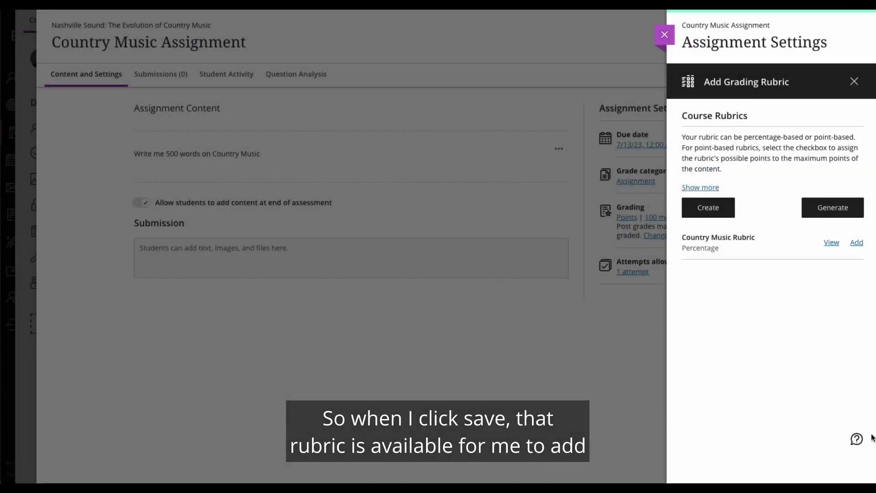
left_click(856, 243)
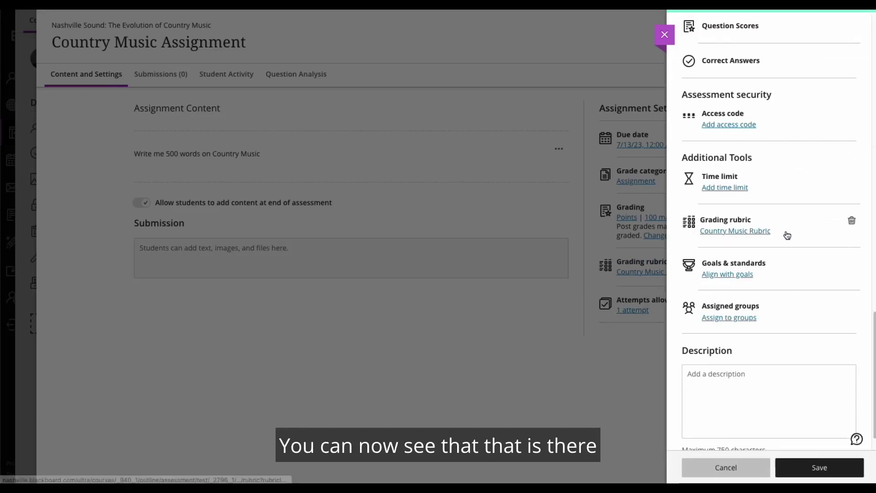
left_click(748, 232)
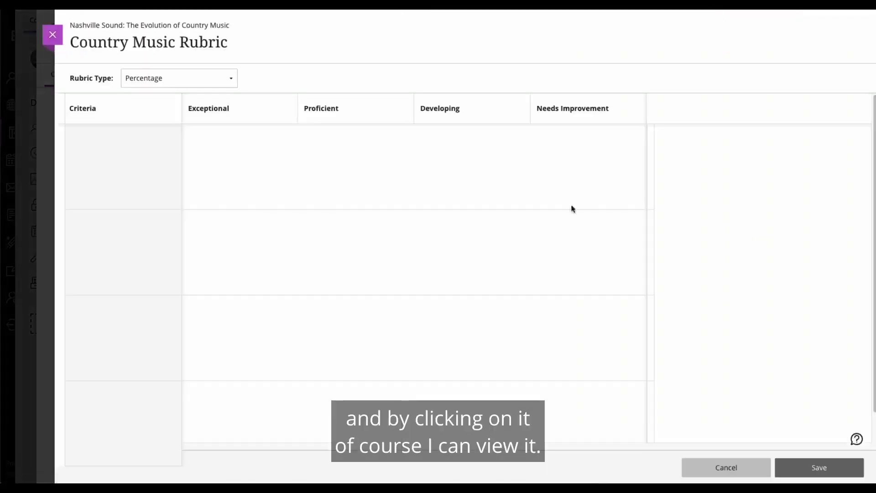
left_click(53, 36)
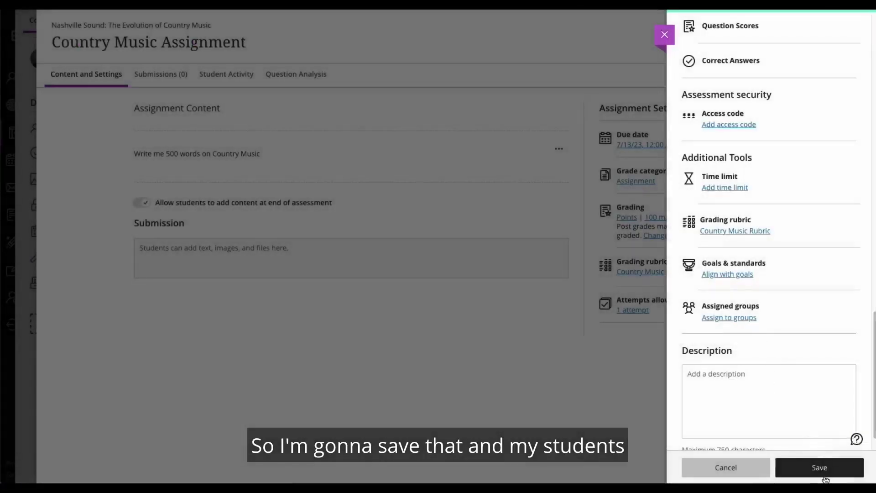
left_click(820, 467)
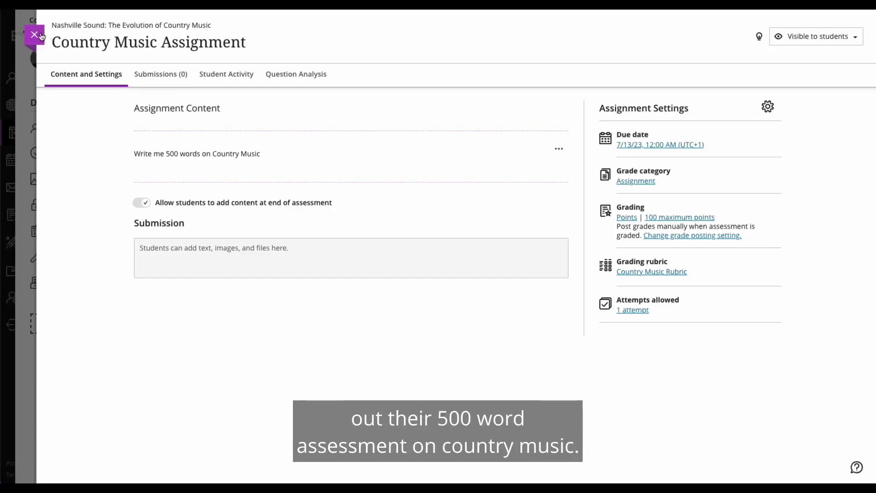
Close the Country Music Assignment and scroll back to the top of Course Content.
left_click(40, 36)
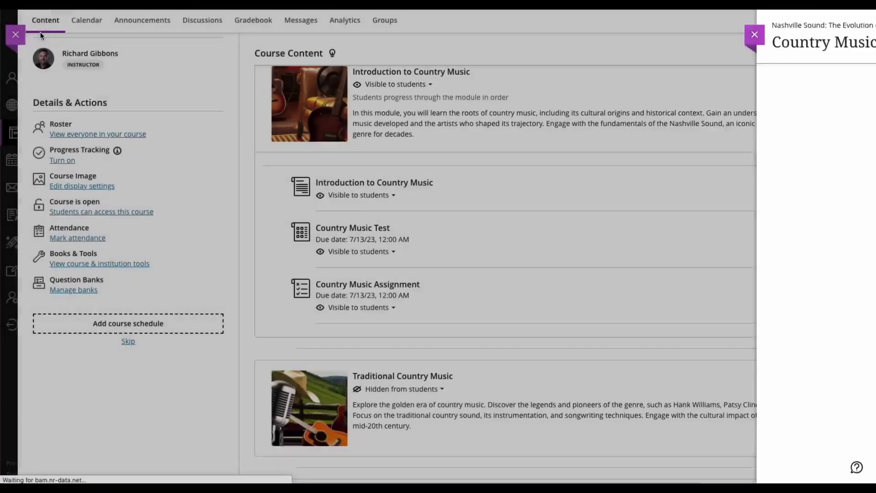
scroll(508, 238, "up", 2)
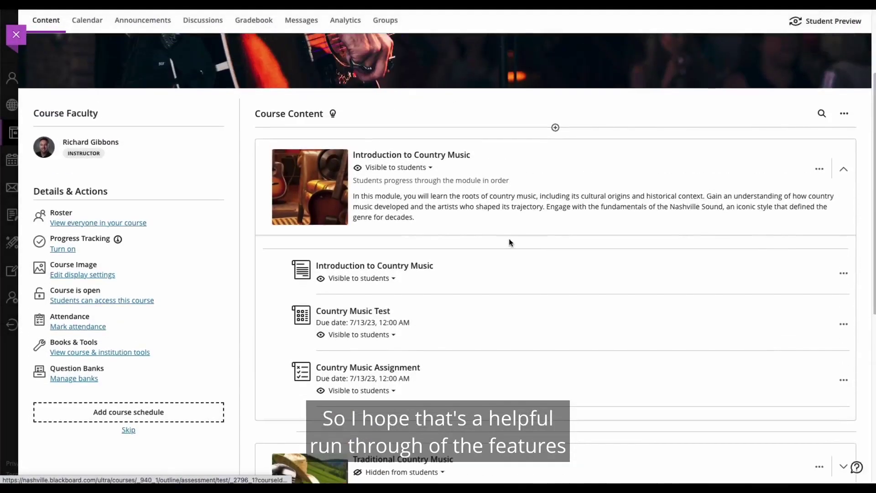